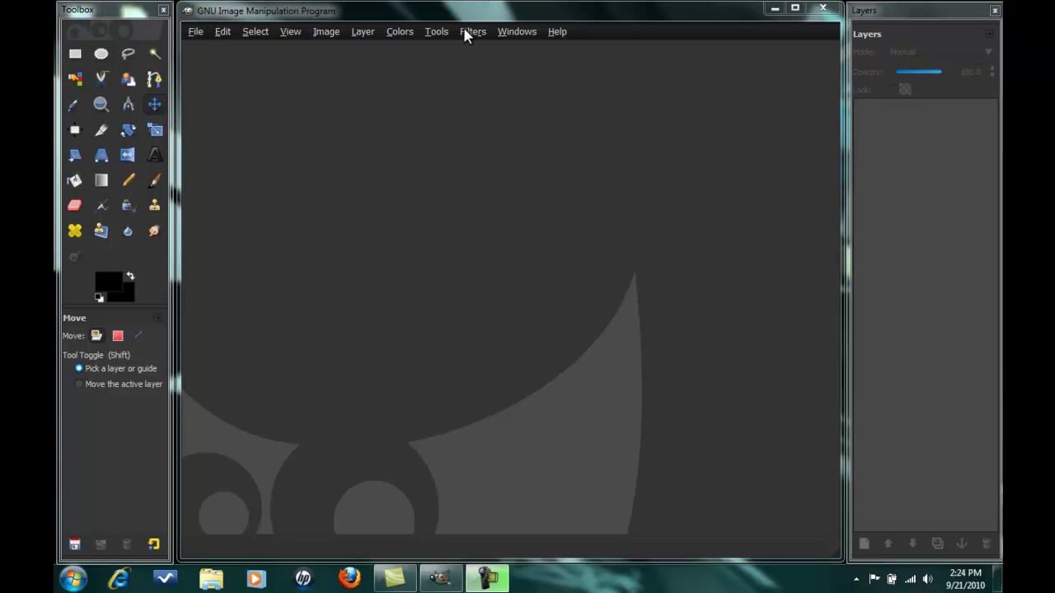
# - Start a new 640 × 400 pixel image from the File menu
pyautogui.click(196, 32)
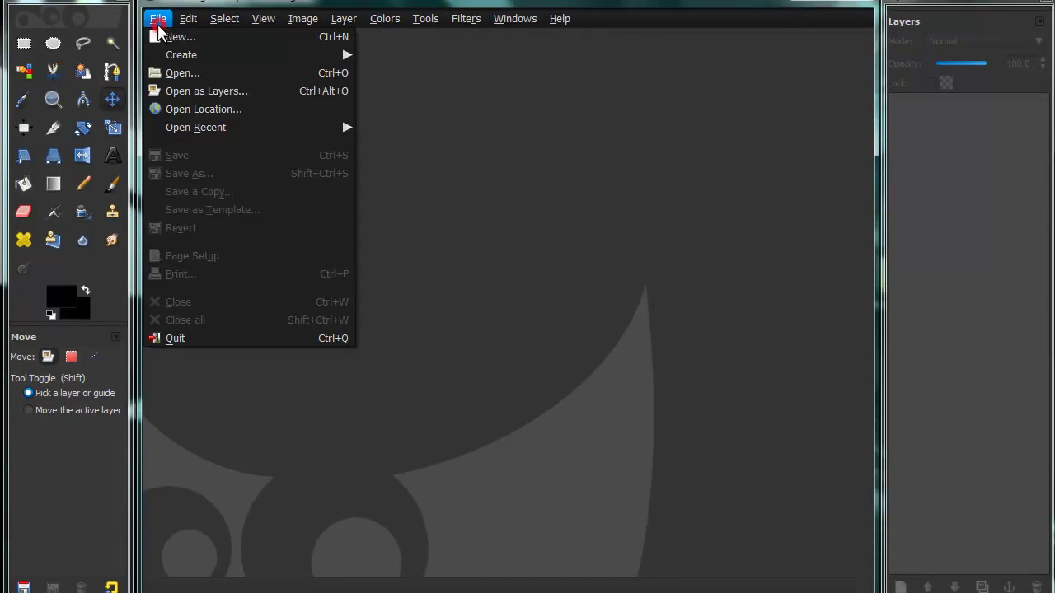
# - Create the 640 × 400 image and type 'sample' in a new text box
pyautogui.click(201, 44)
pyautogui.press('Return')
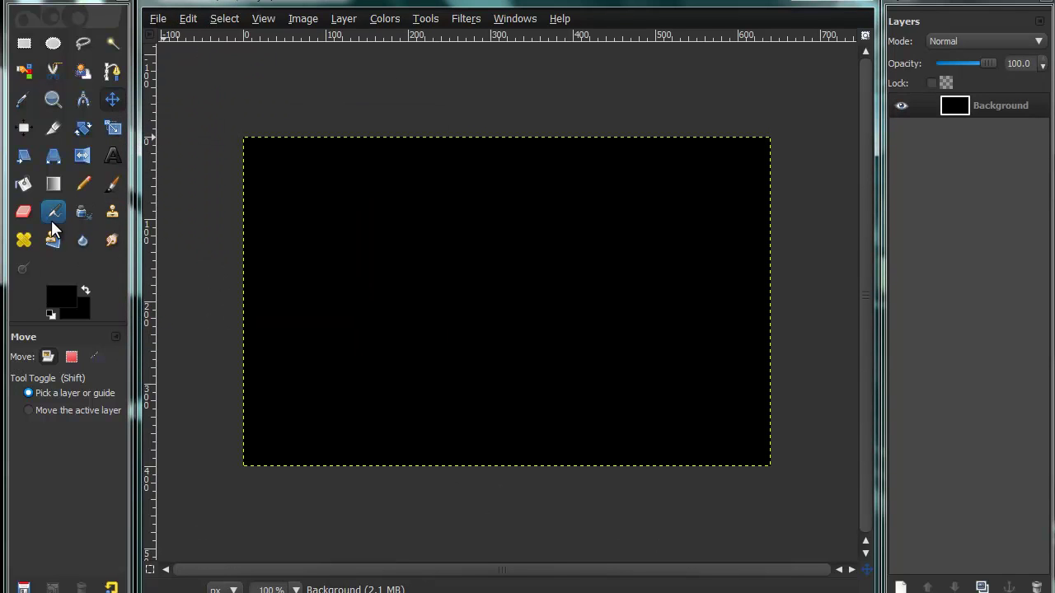
pyautogui.click(112, 156)
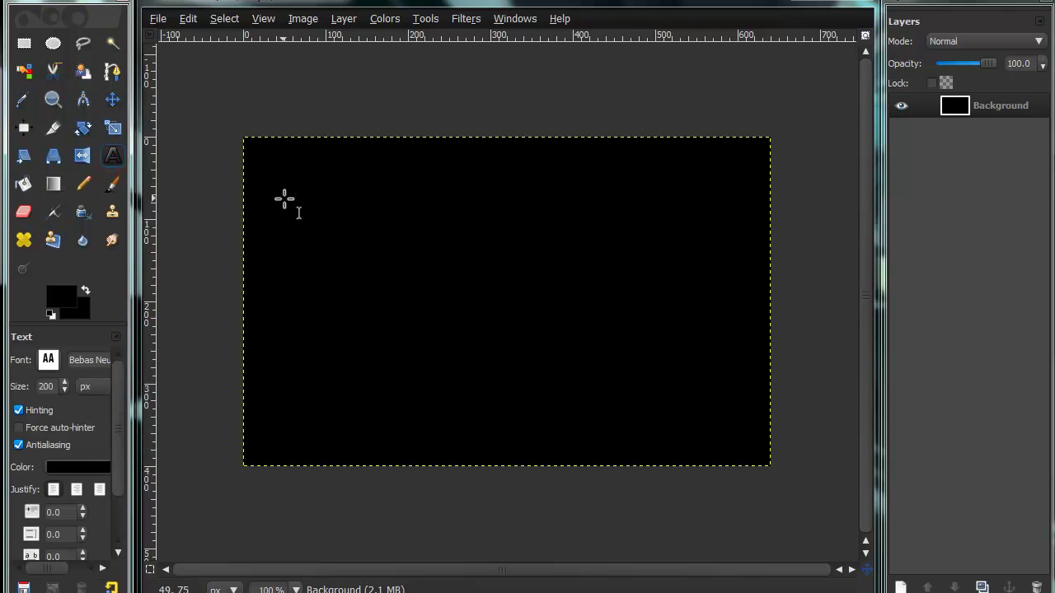
pyautogui.moveTo(283, 199); pyautogui.dragTo(621, 332)
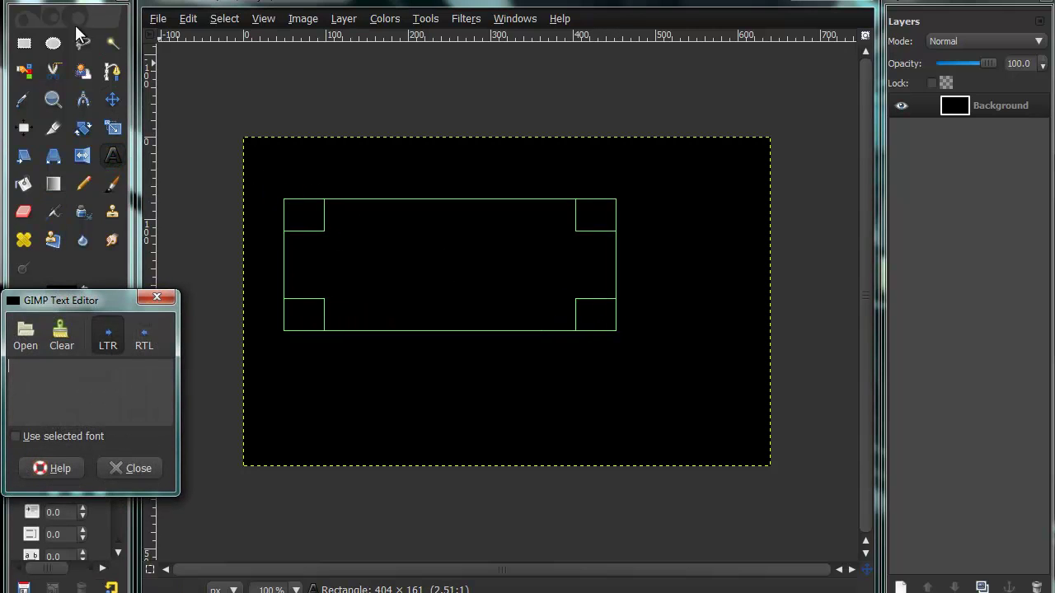
pyautogui.write('sa')
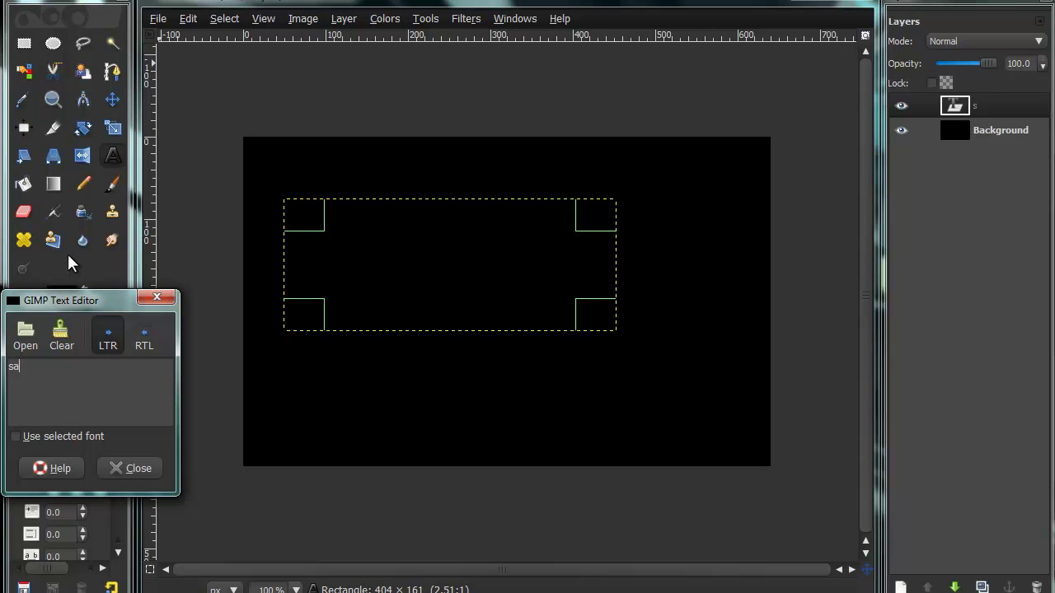
pyautogui.write('mple')
# - Set the text colour to dark red 6c1702 and change the font to Bebas Neue, 200 px
pyautogui.click(86, 10)
pyautogui.click(79, 468)
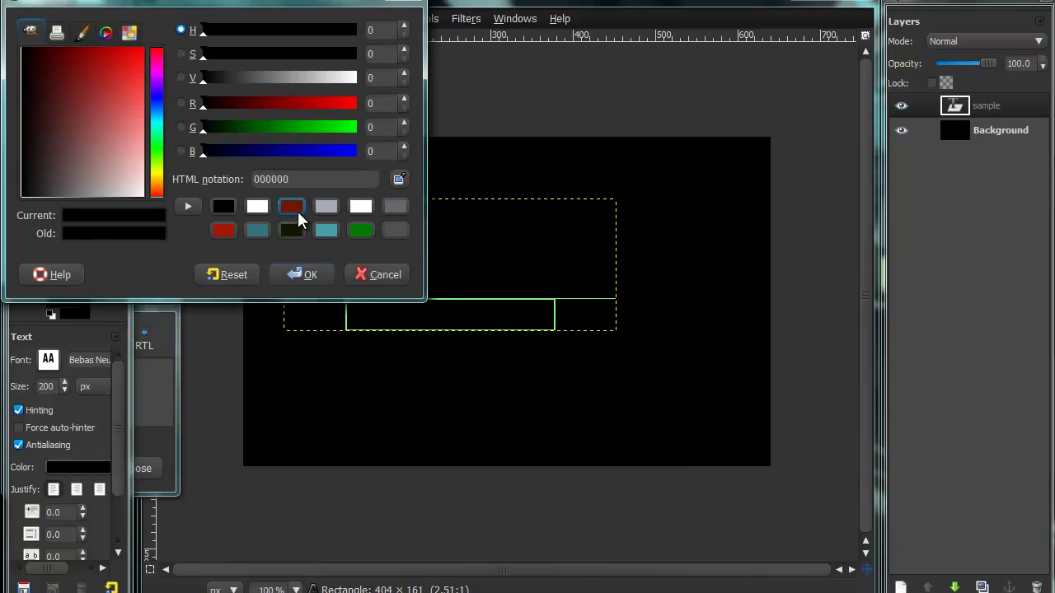
pyautogui.click(292, 206)
pyautogui.click(313, 278)
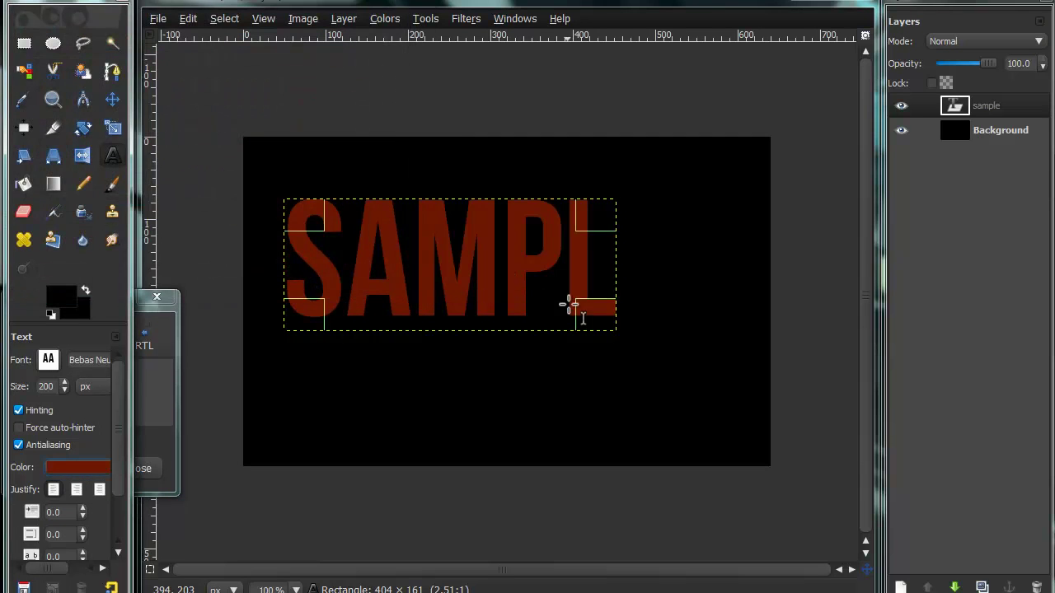
pyautogui.click(594, 321)
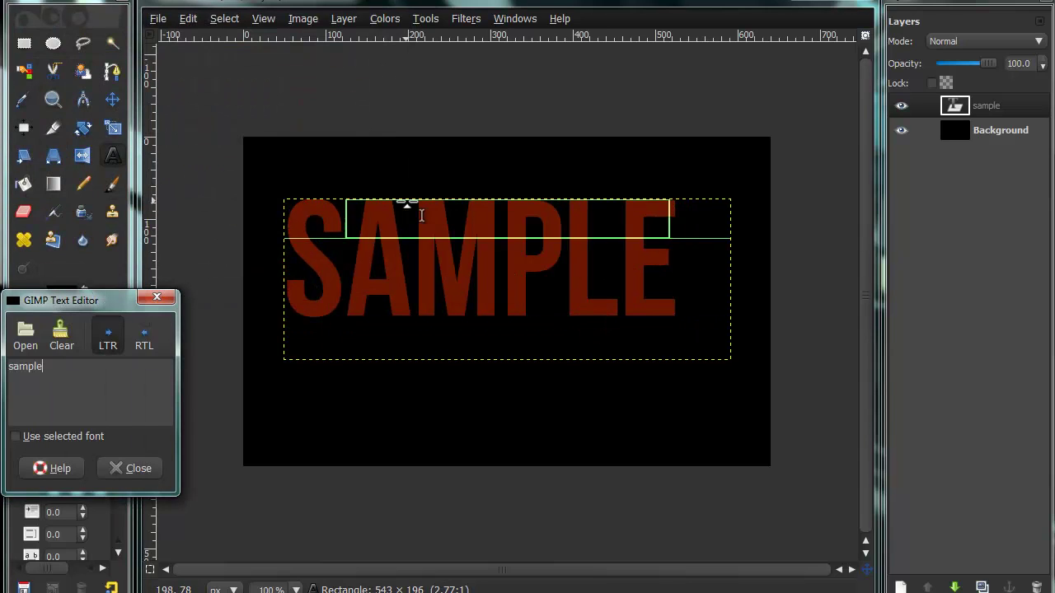
pyautogui.click(95, 4)
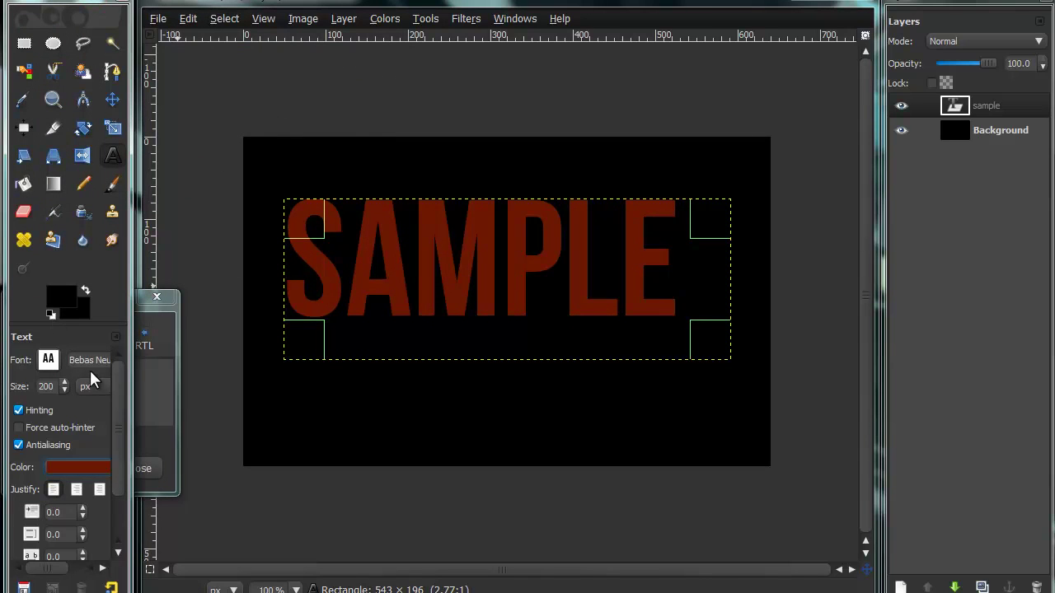
pyautogui.moveTo(82, 360); pyautogui.dragTo(110, 361)
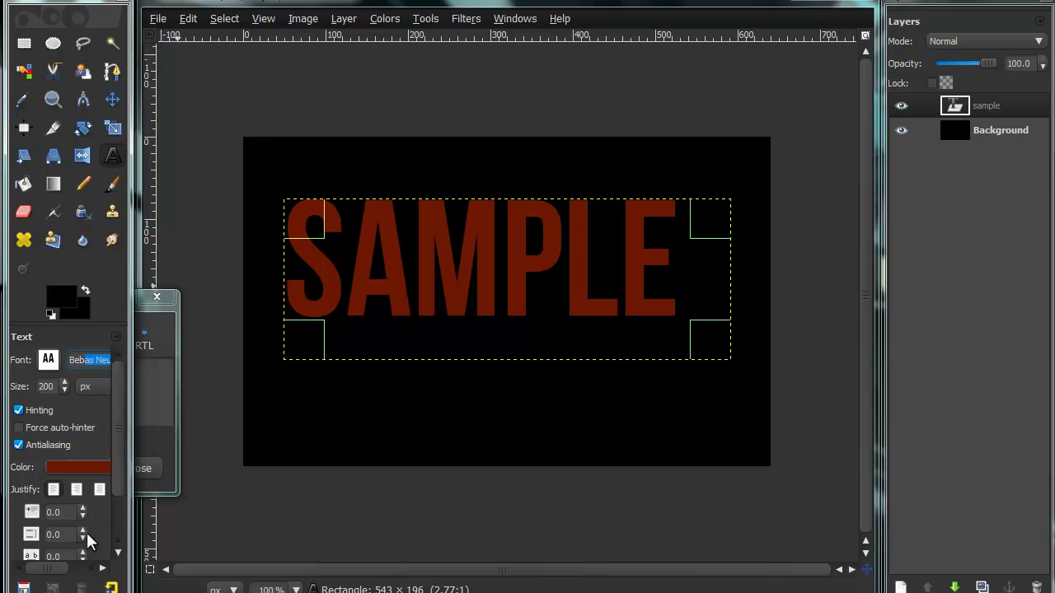
pyautogui.moveTo(48, 568)
pyautogui.mouseDown()
pyautogui.moveTo(69, 569)
pyautogui.moveTo(51, 568)
pyautogui.mouseUp()
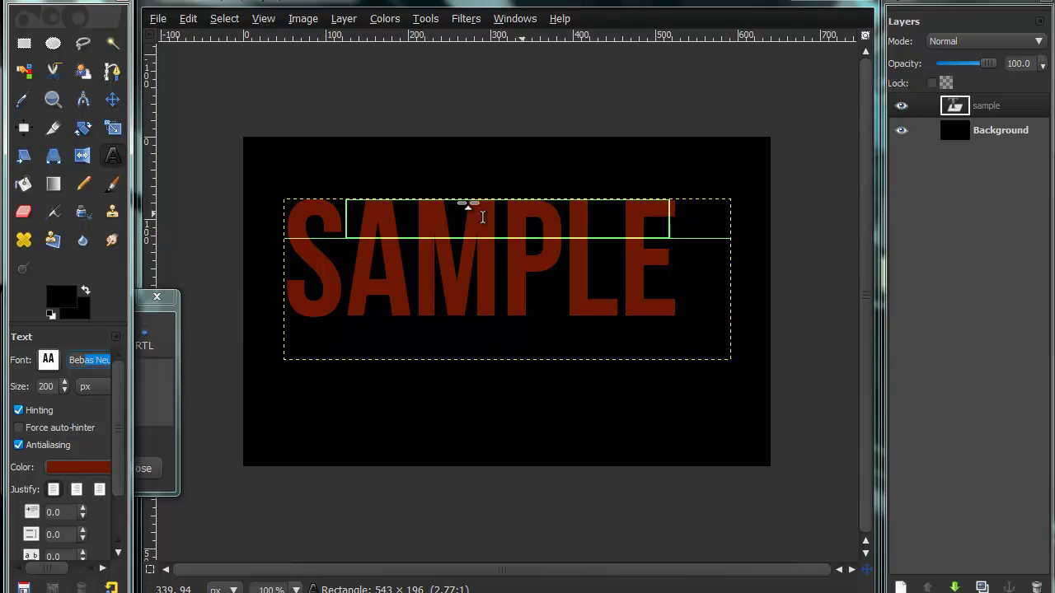
# - Drag a wide, flat ellipse selection over the top of SAMPLE, stretching it past both ends
pyautogui.click(56, 47)
pyautogui.moveTo(213, 180)
pyautogui.mouseDown()
pyautogui.moveTo(582, 256)
pyautogui.moveTo(777, 279)
pyautogui.moveTo(793, 270)
pyautogui.mouseUp()
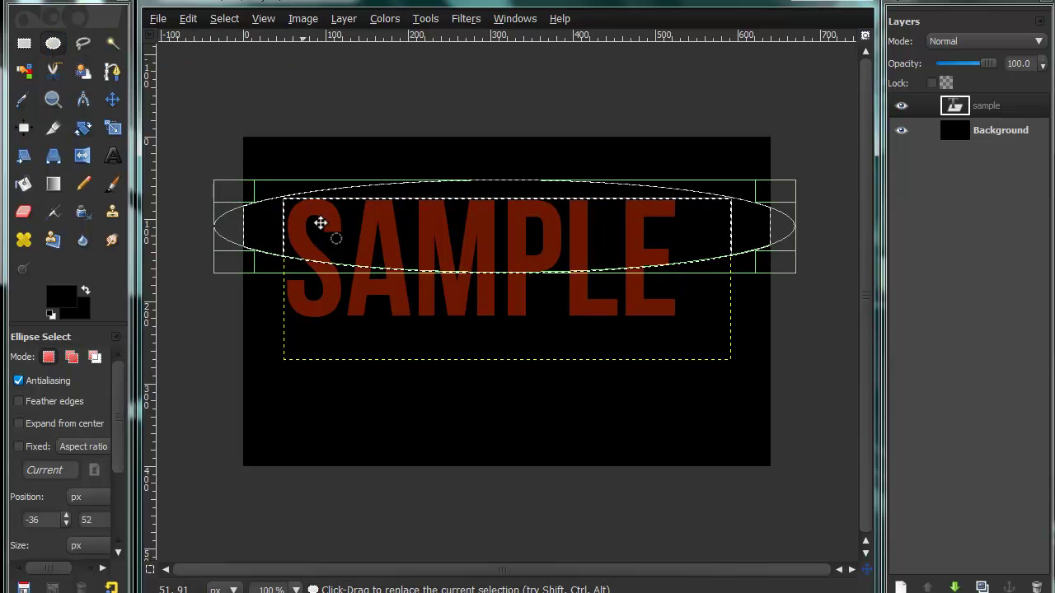
pyautogui.moveTo(783, 263); pyautogui.dragTo(835, 277)
pyautogui.moveTo(245, 276); pyautogui.dragTo(225, 283)
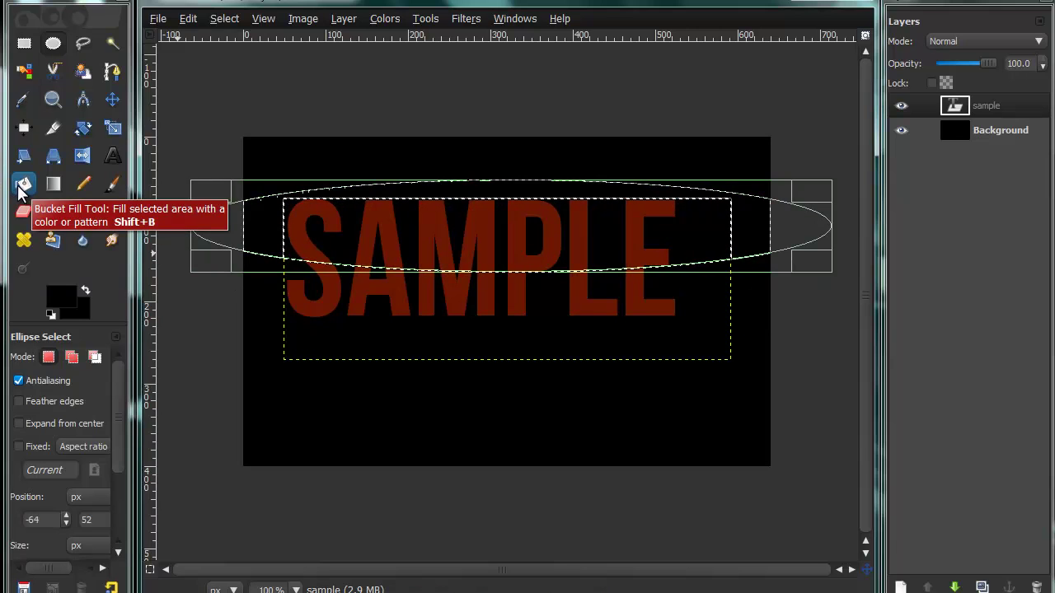
# - Set Bucket Fill to 20% opacity with white as the foreground colour
pyautogui.click(23, 184)
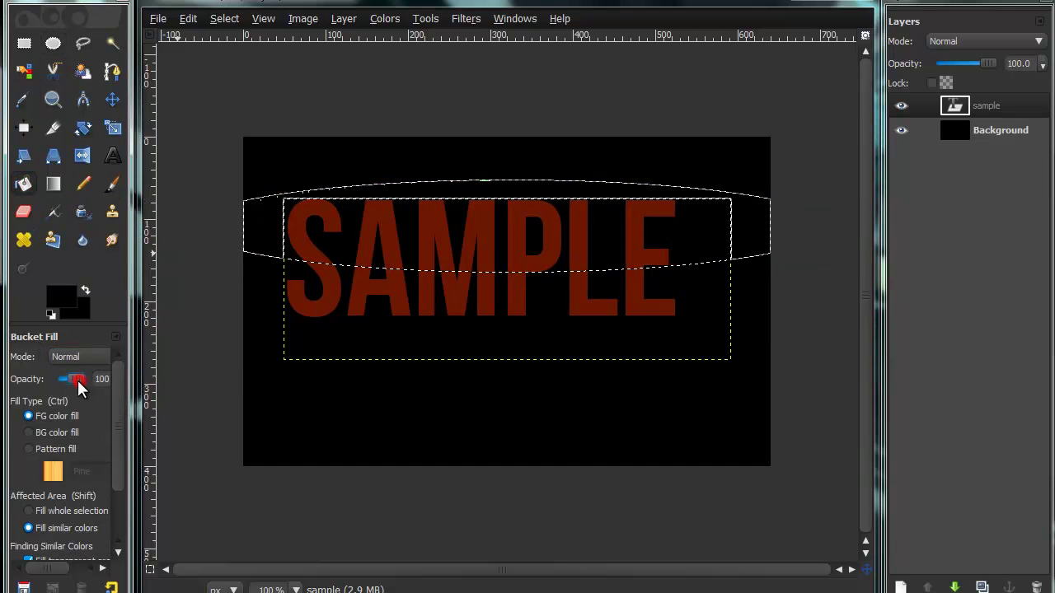
pyautogui.click(99, 378)
pyautogui.write('20')
pyautogui.press('Return')
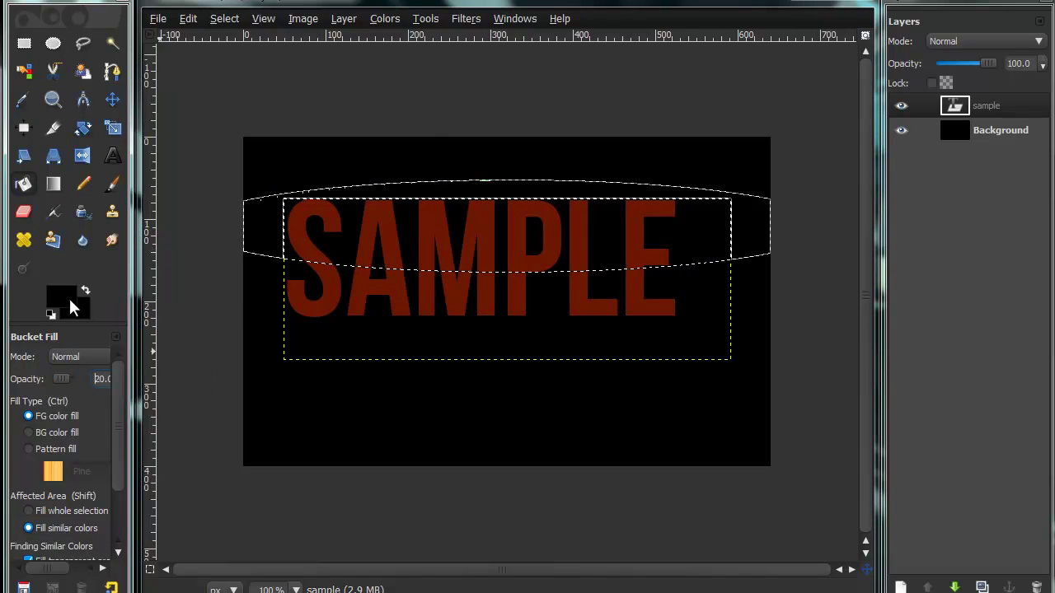
pyautogui.click(71, 307)
pyautogui.click(293, 209)
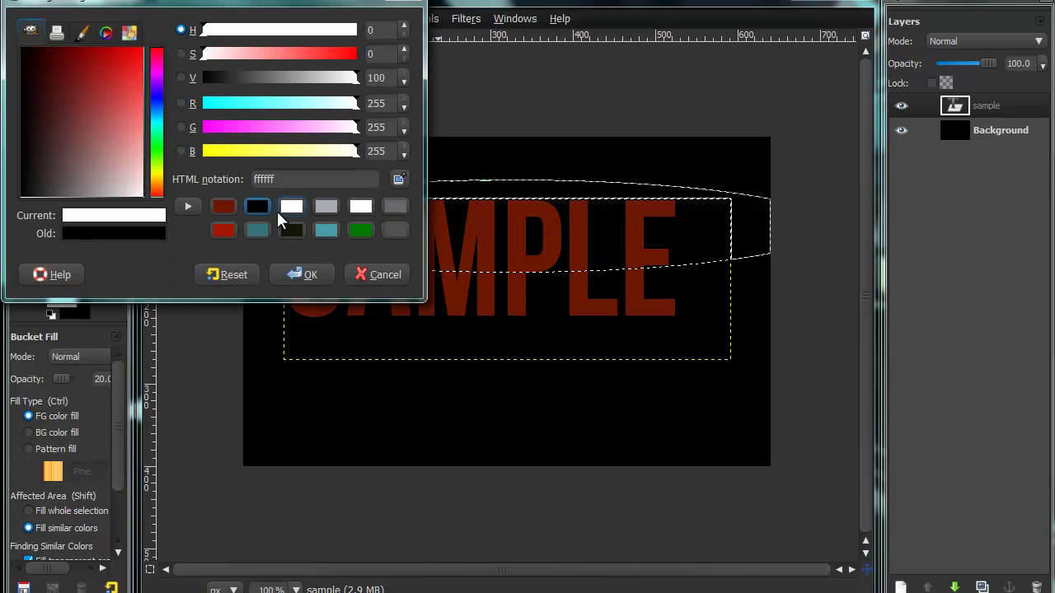
pyautogui.click(301, 273)
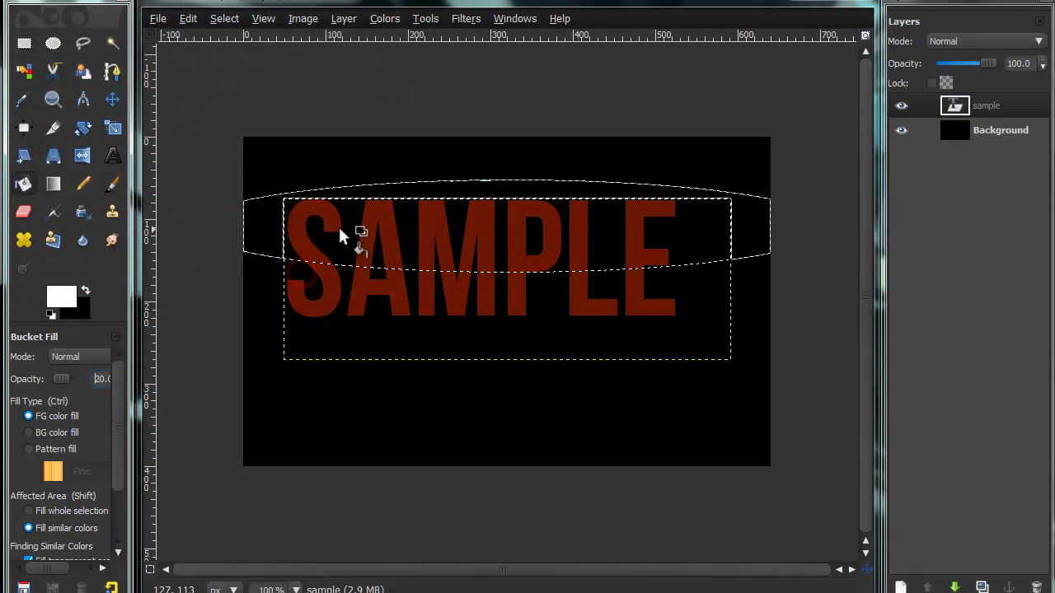
# - Fill the tops of the letters S, A, M, P, L and E with the white gloss
pyautogui.click(312, 203)
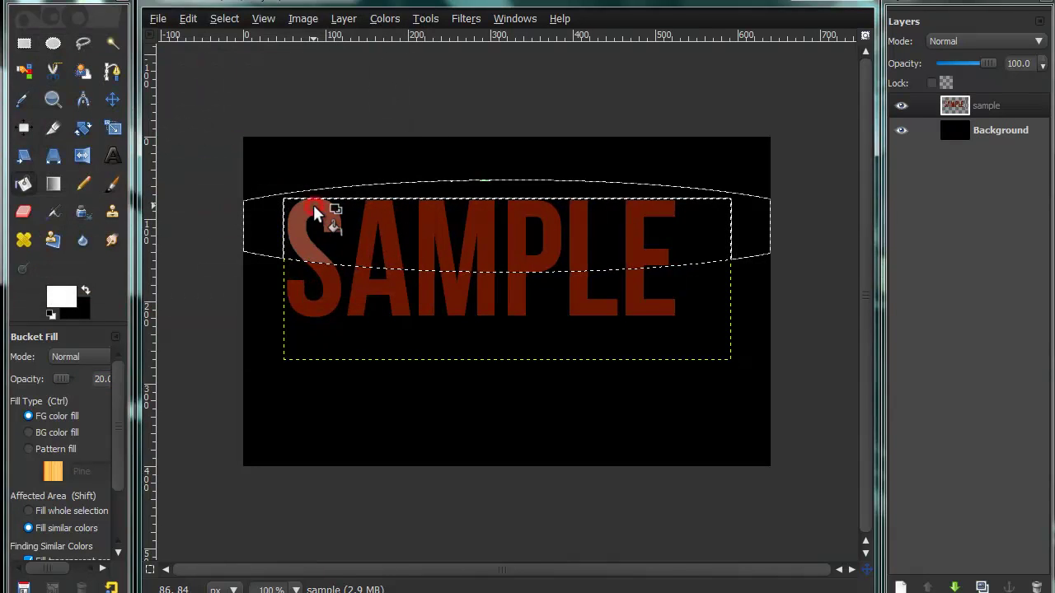
pyautogui.click(373, 222)
pyautogui.click(427, 217)
pyautogui.click(519, 224)
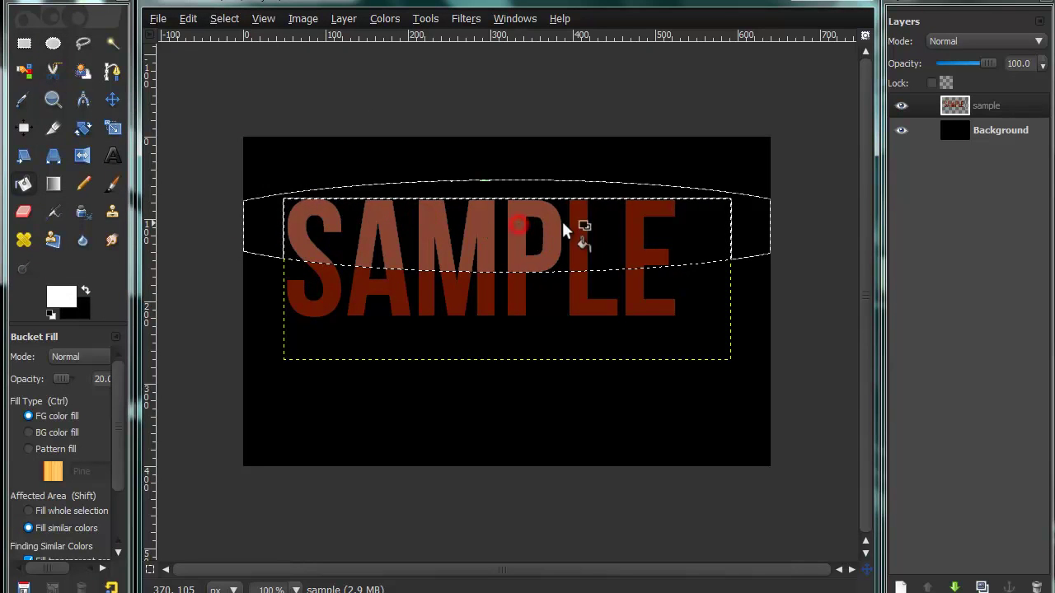
pyautogui.click(578, 219)
pyautogui.click(631, 218)
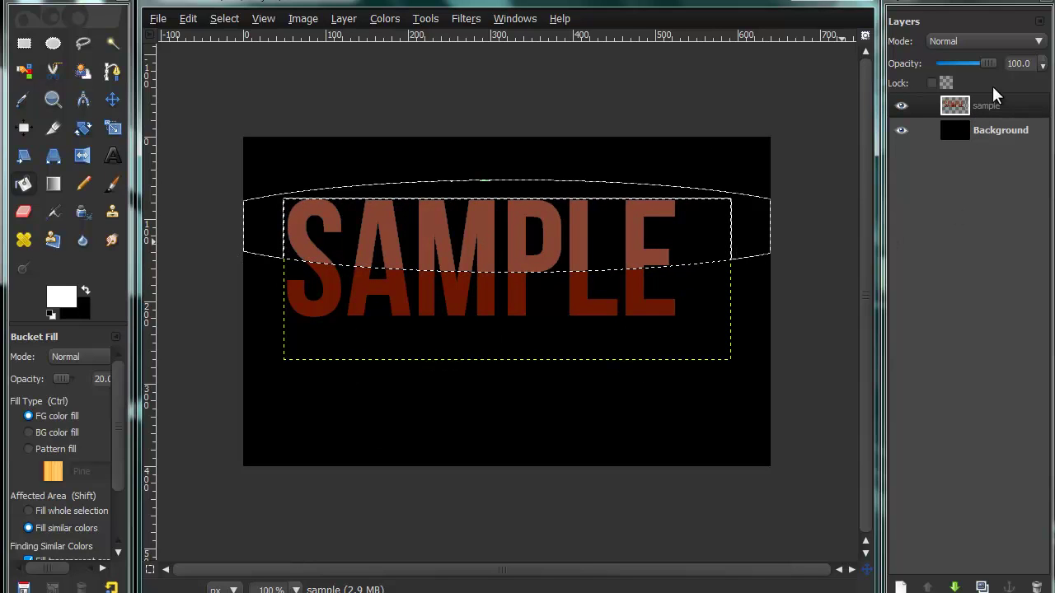
# - Test a fill on the Background layer, undo it, and clear the selection
pyautogui.click(977, 127)
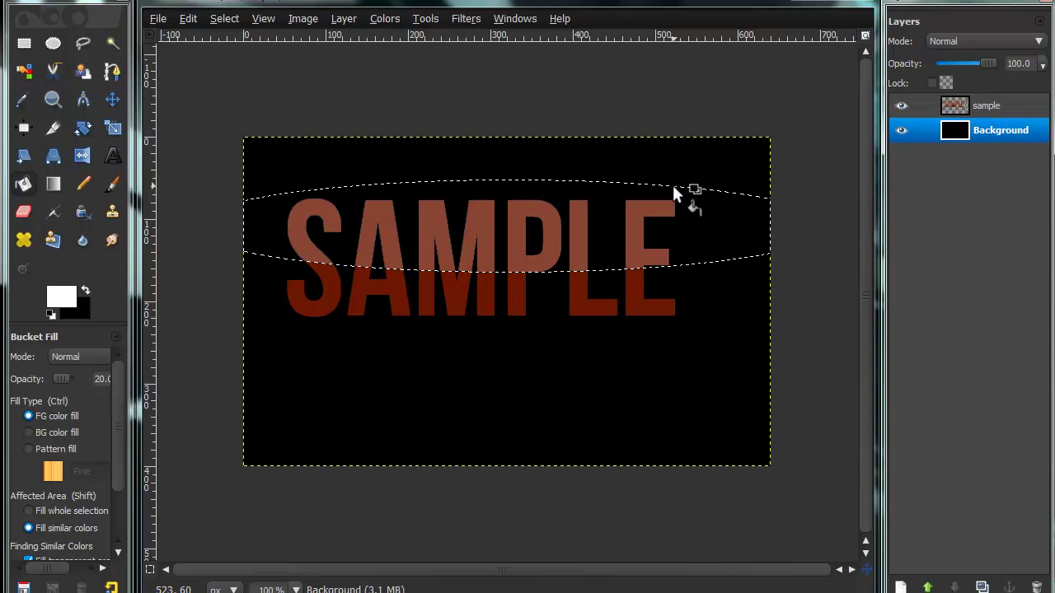
pyautogui.click(713, 236)
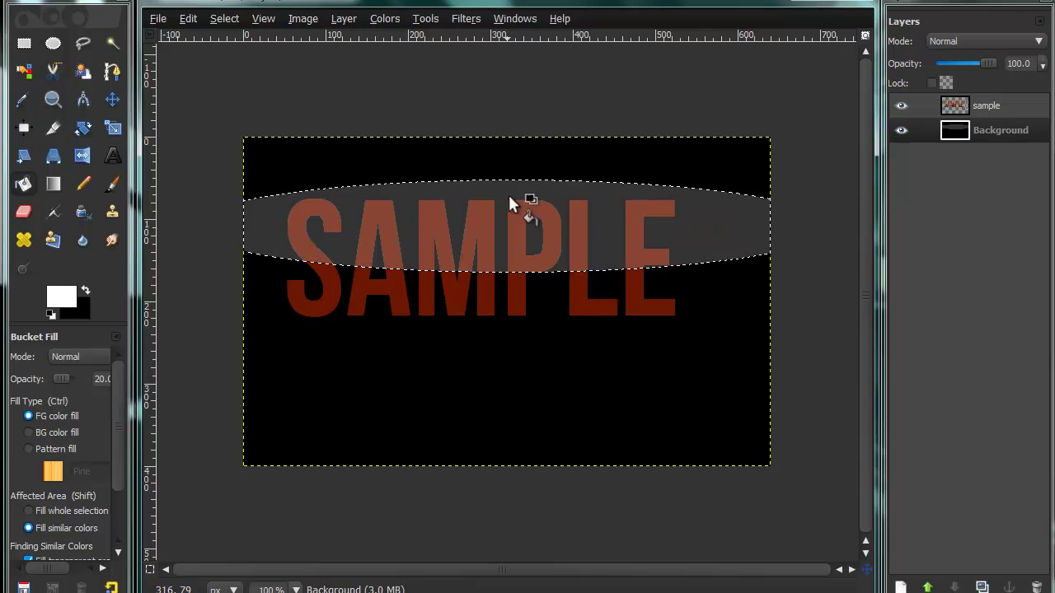
pyautogui.hotkey('ctrl', 'z')
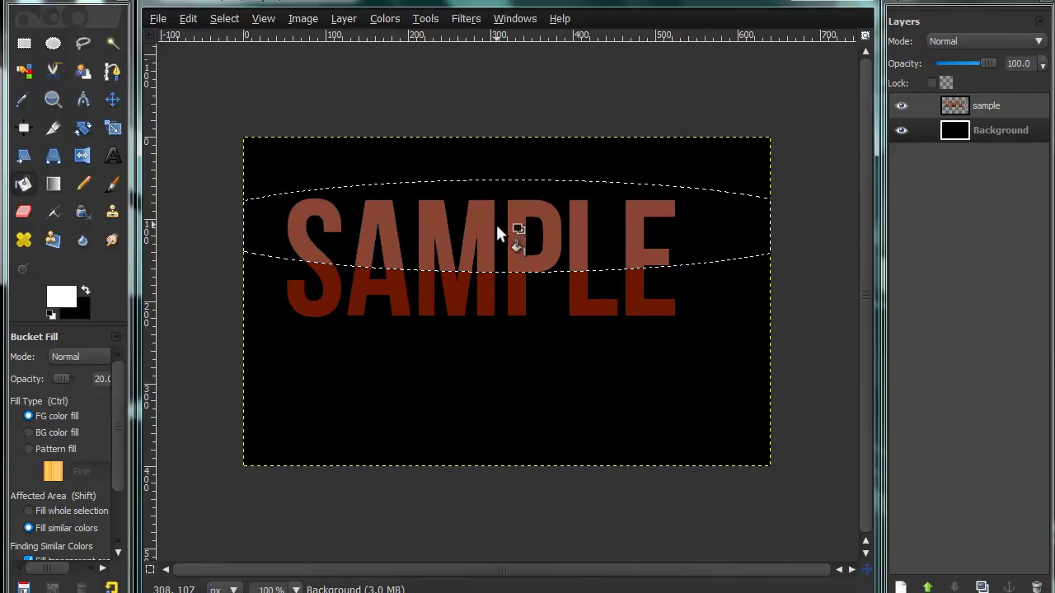
pyautogui.click(995, 106)
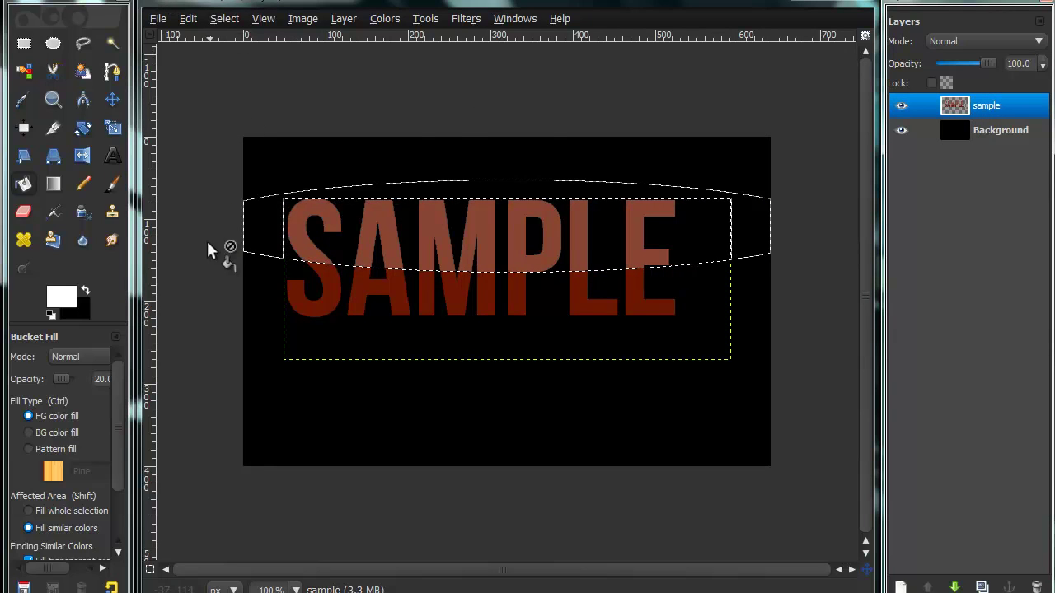
pyautogui.click(220, 19)
pyautogui.click(222, 45)
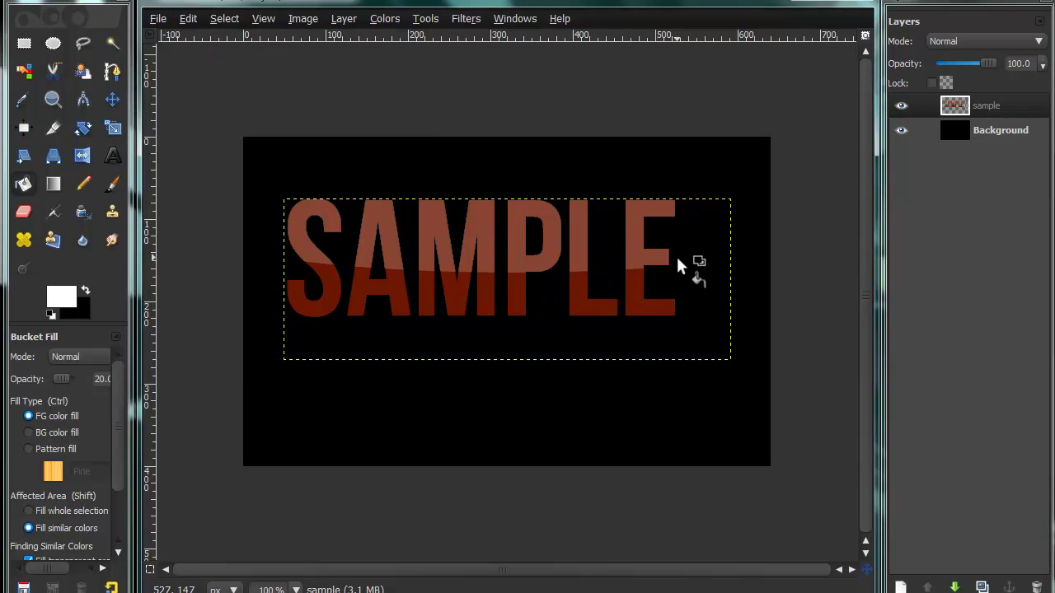
# - Undo back past the ellipse selection and recolour the SAMPLE text white
pyautogui.hotkey('ctrl', 'z')
pyautogui.hotkey('ctrl', 'z')
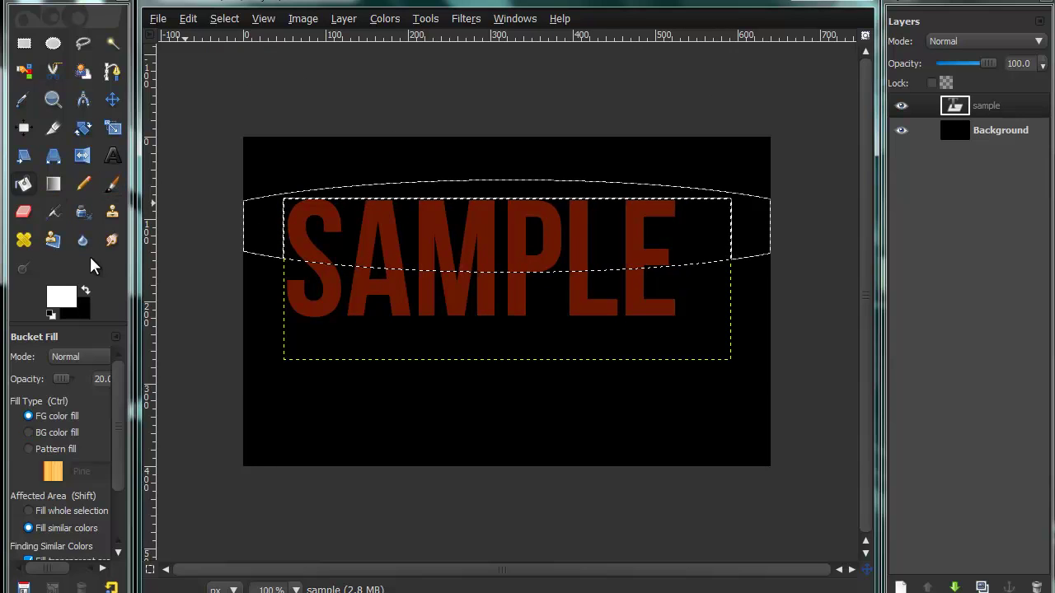
pyautogui.hotkey('ctrl', 'z')
pyautogui.click(113, 155)
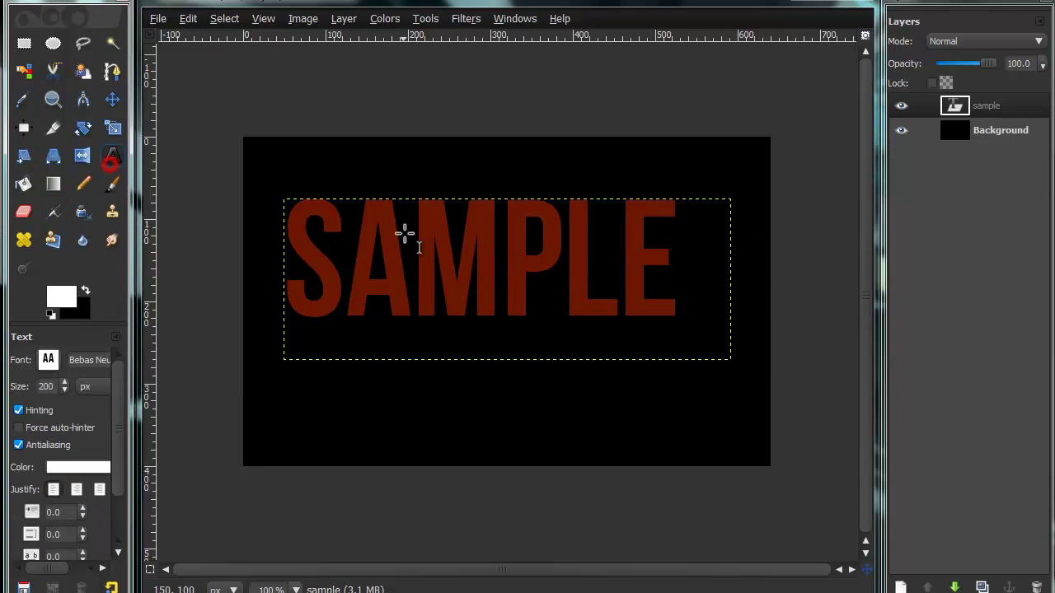
pyautogui.click(455, 258)
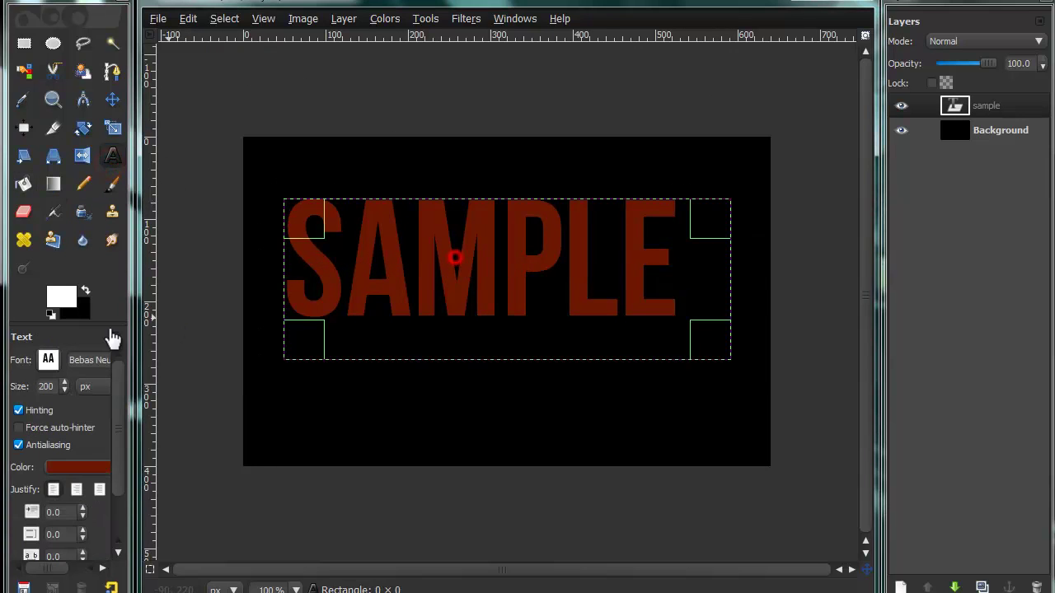
pyautogui.click(70, 467)
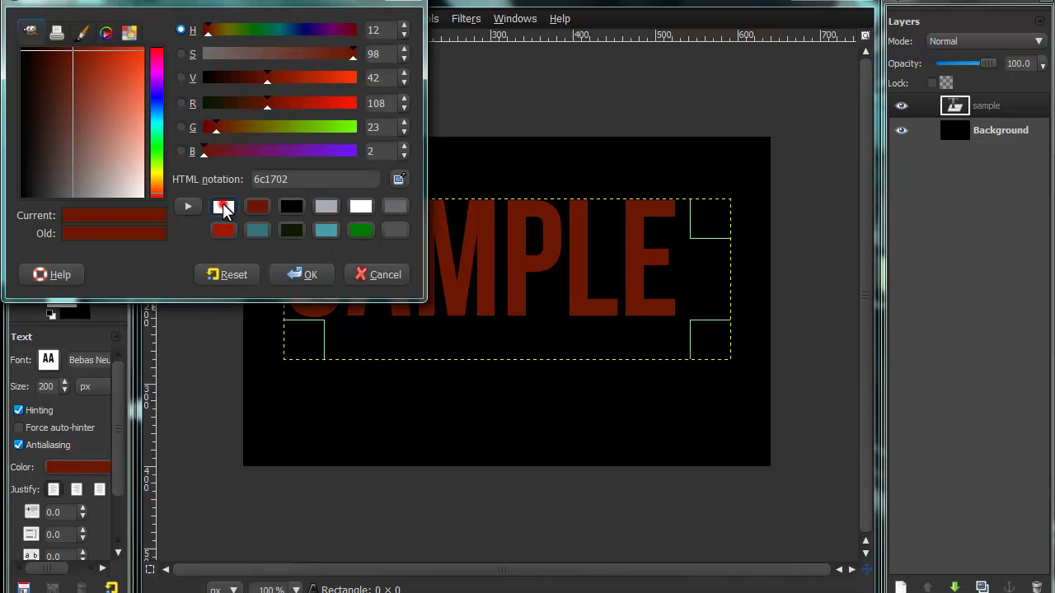
pyautogui.click(224, 206)
pyautogui.click(301, 275)
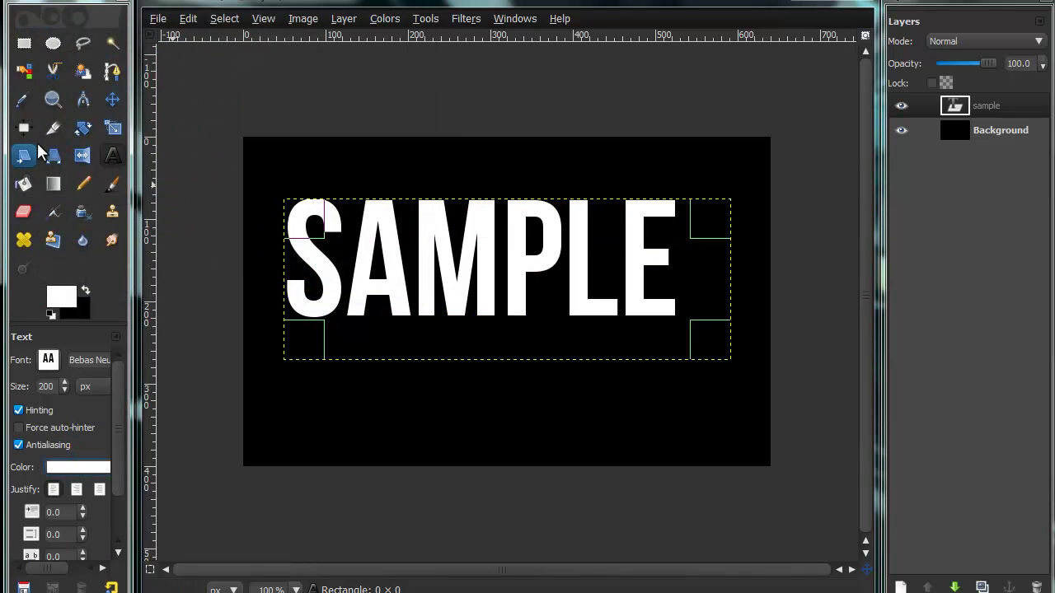
# - Select an ellipse over the letter tops and fill the S and A with black
pyautogui.click(53, 42)
pyautogui.moveTo(220, 152); pyautogui.dragTo(766, 277)
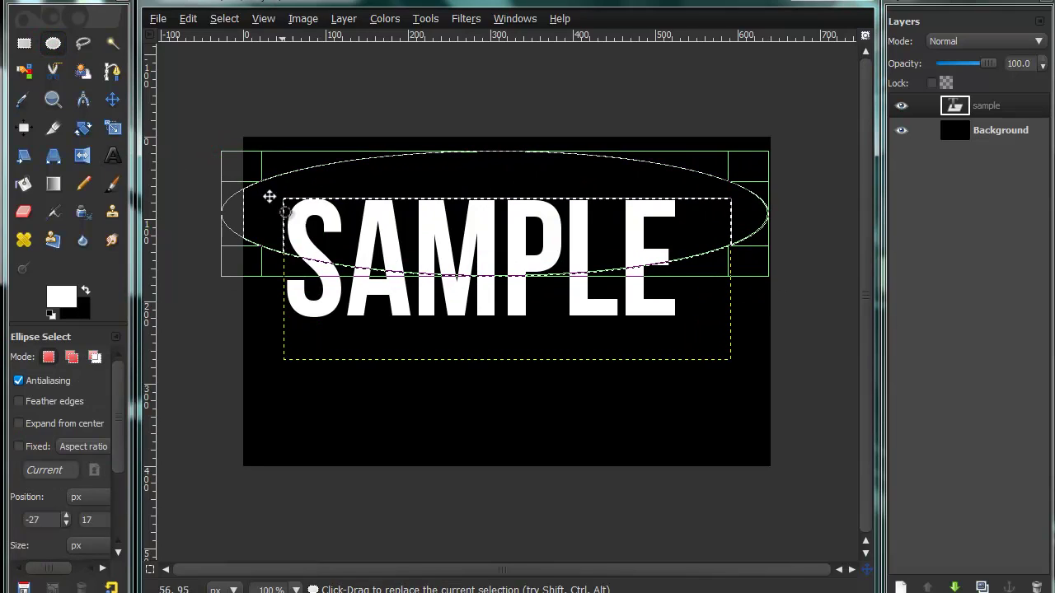
pyautogui.click(23, 183)
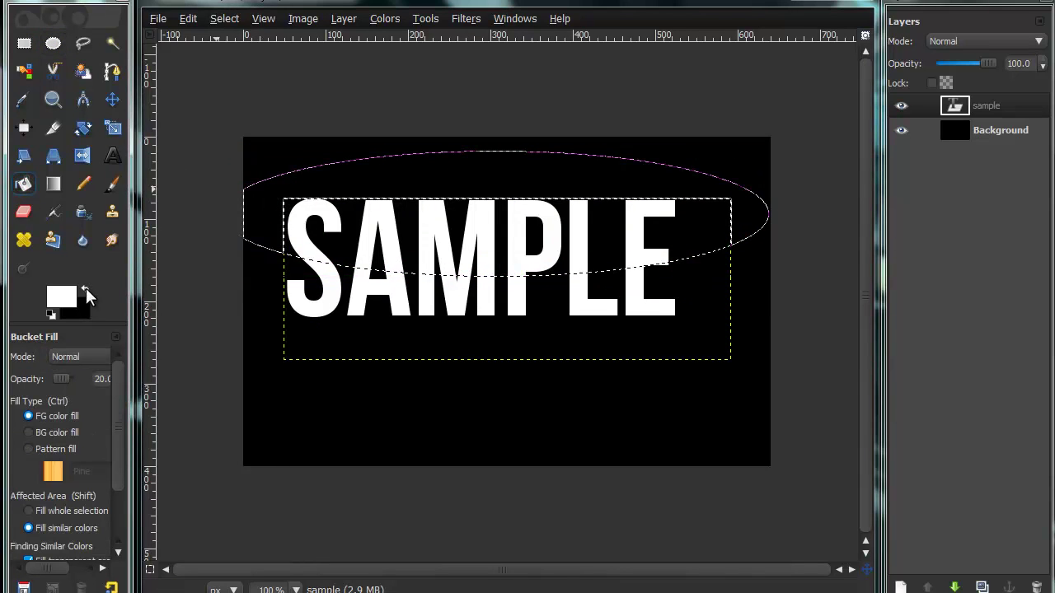
pyautogui.click(85, 290)
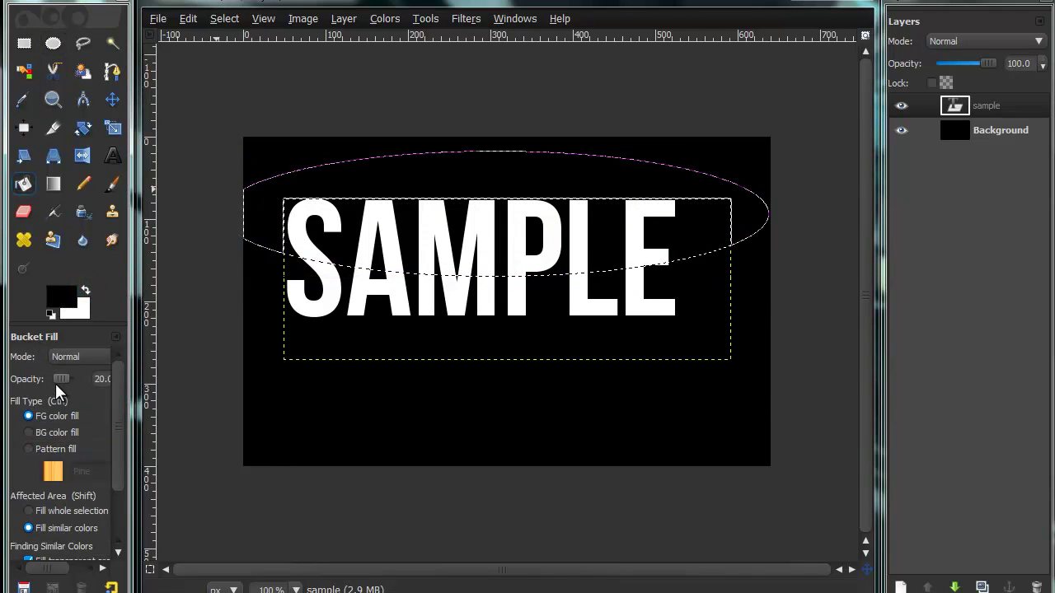
pyautogui.click(295, 219)
pyautogui.click(383, 218)
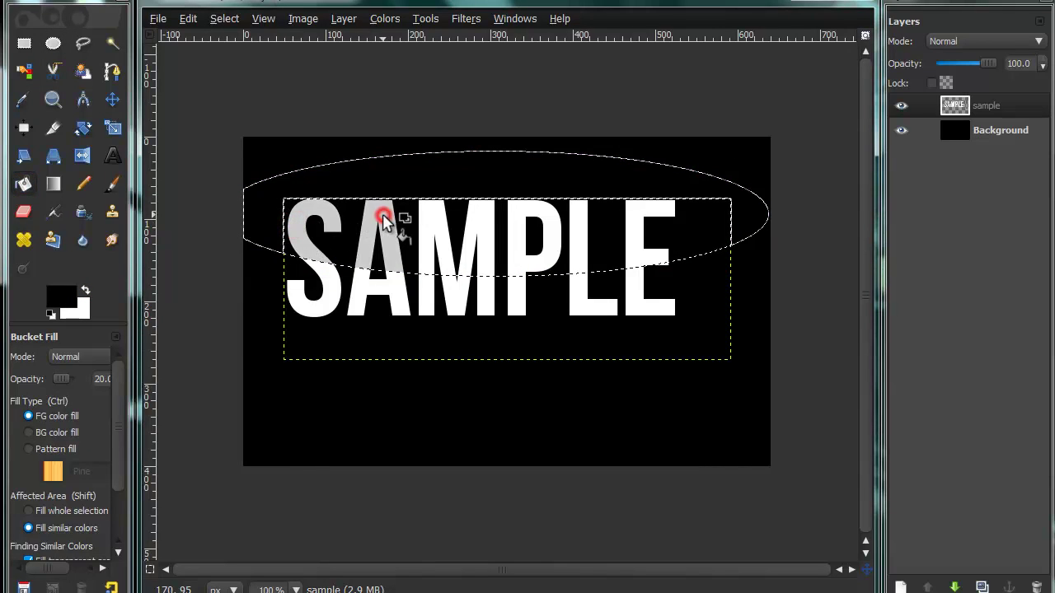
# - Clear the selection, then undo to remove the fills and restore the ellipse
pyautogui.click(215, 21)
pyautogui.click(227, 51)
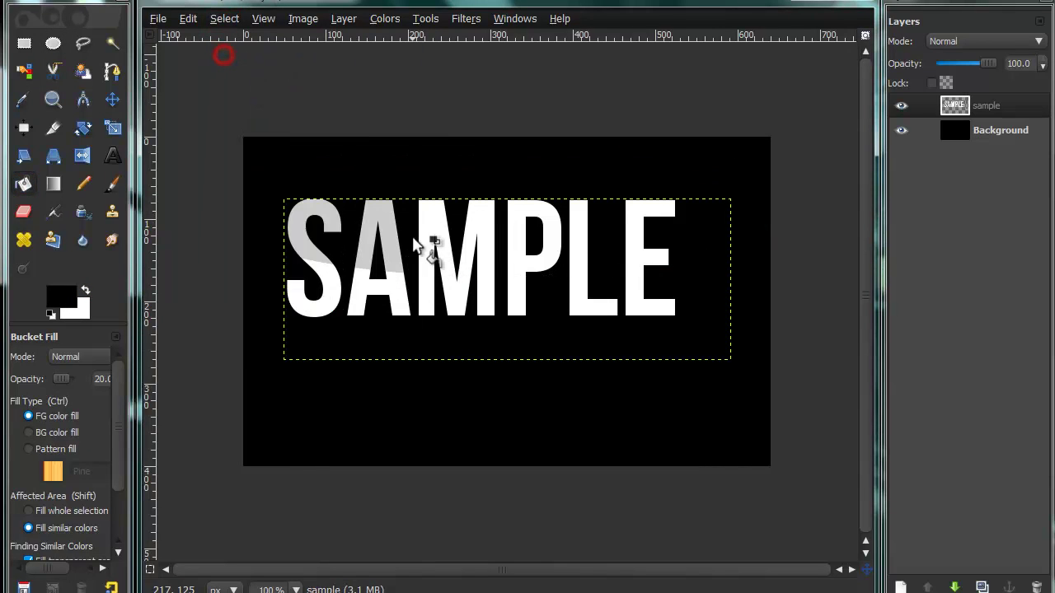
pyautogui.hotkey('ctrl', 'z')
pyautogui.hotkey('ctrl', 'z')
pyautogui.hotkey('ctrl', 'z')
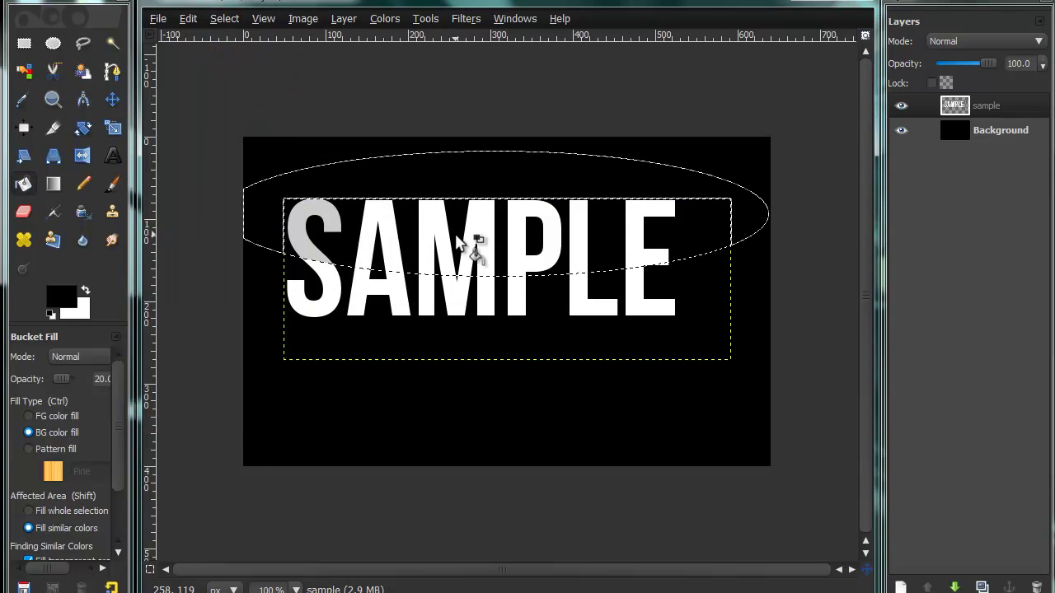
pyautogui.click(213, 20)
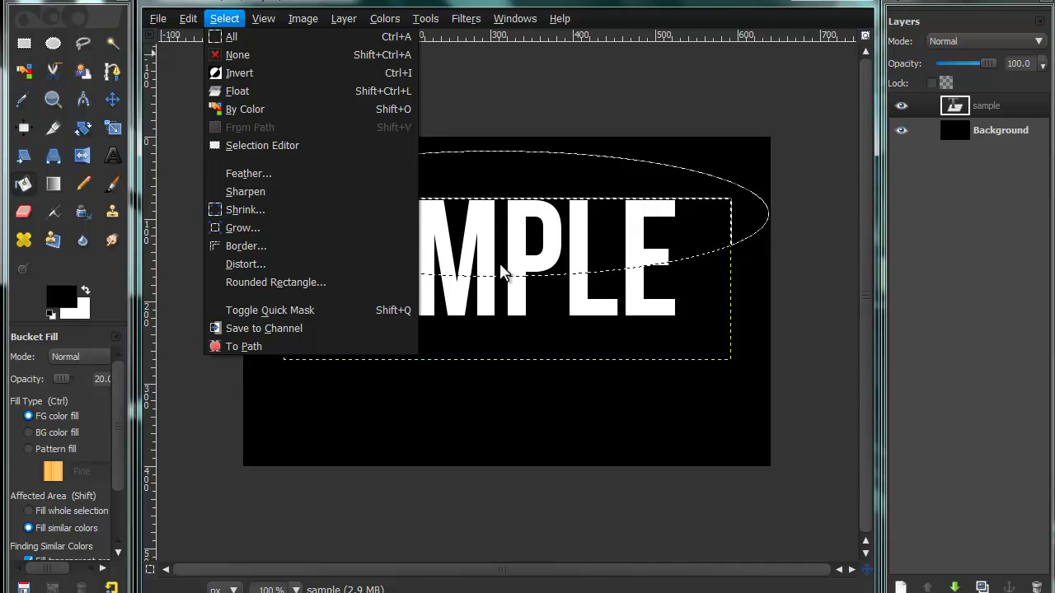
# - Invert the selection and shade the lower part of each SAMPLE letter grey
pyautogui.click(223, 73)
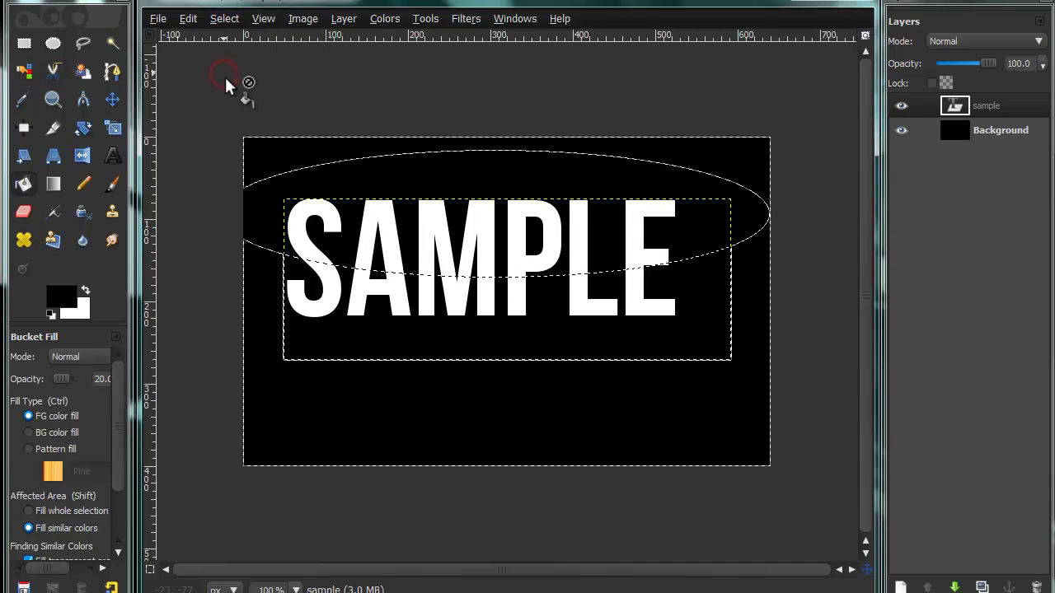
pyautogui.click(31, 189)
pyautogui.click(330, 288)
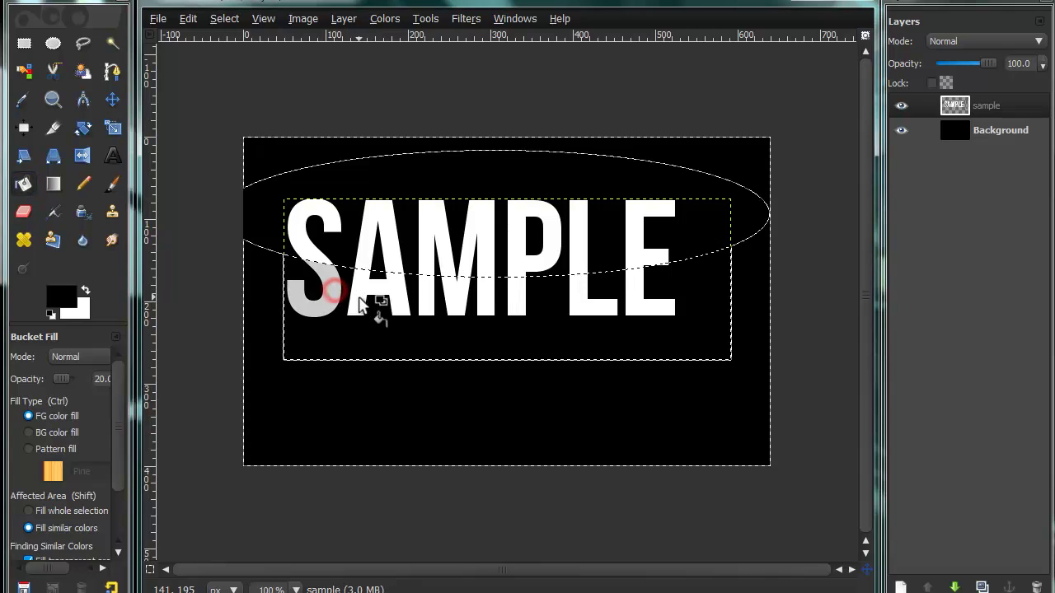
pyautogui.click(362, 295)
pyautogui.click(428, 289)
pyautogui.click(512, 290)
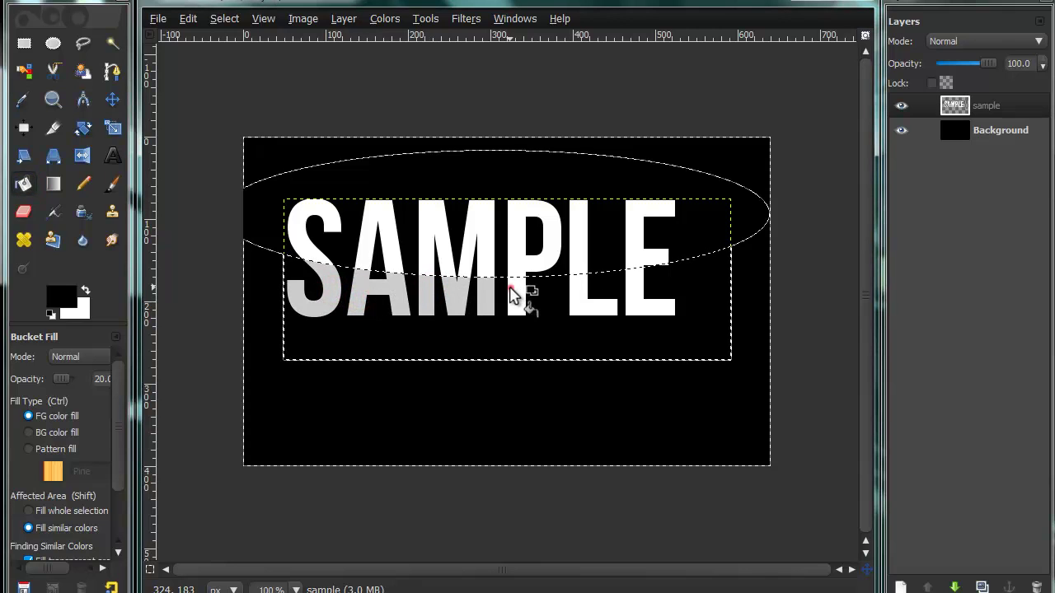
pyautogui.click(581, 301)
pyautogui.click(628, 290)
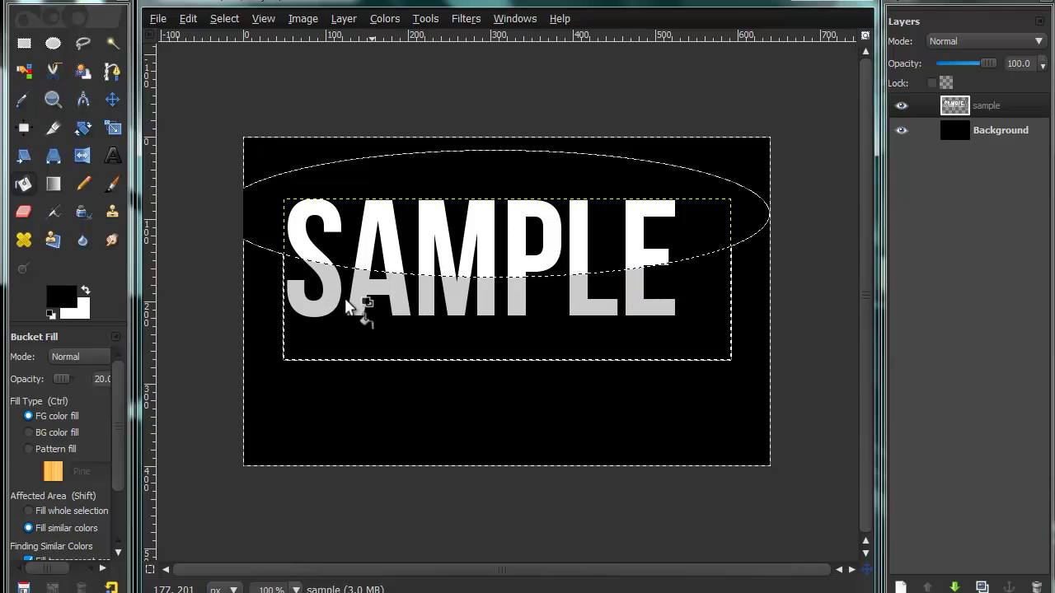
# - Clear the selection and undo back to the dark-red SAMPL text
pyautogui.click(221, 13)
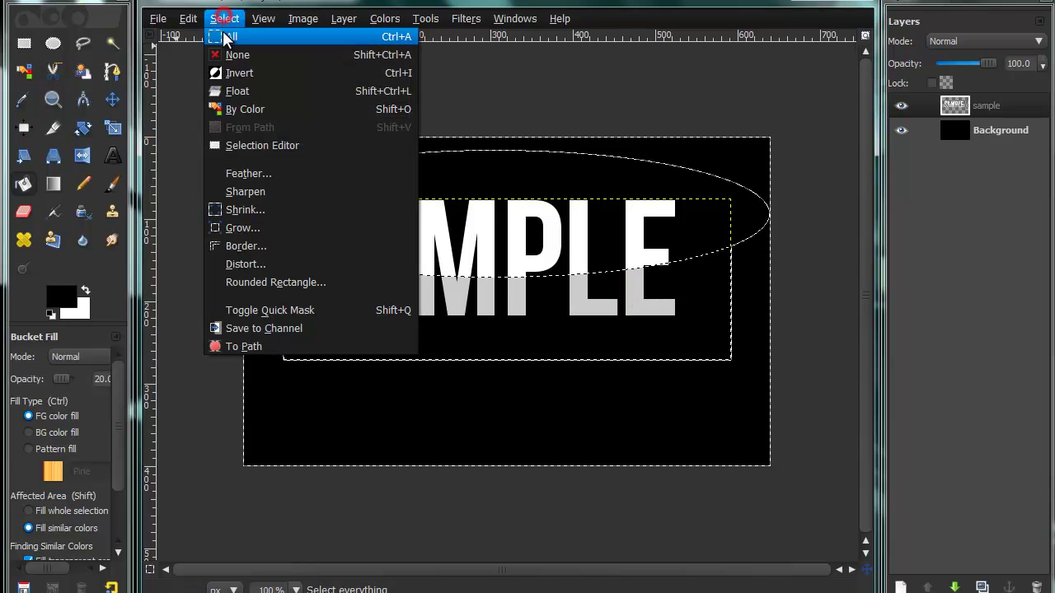
pyautogui.click(222, 49)
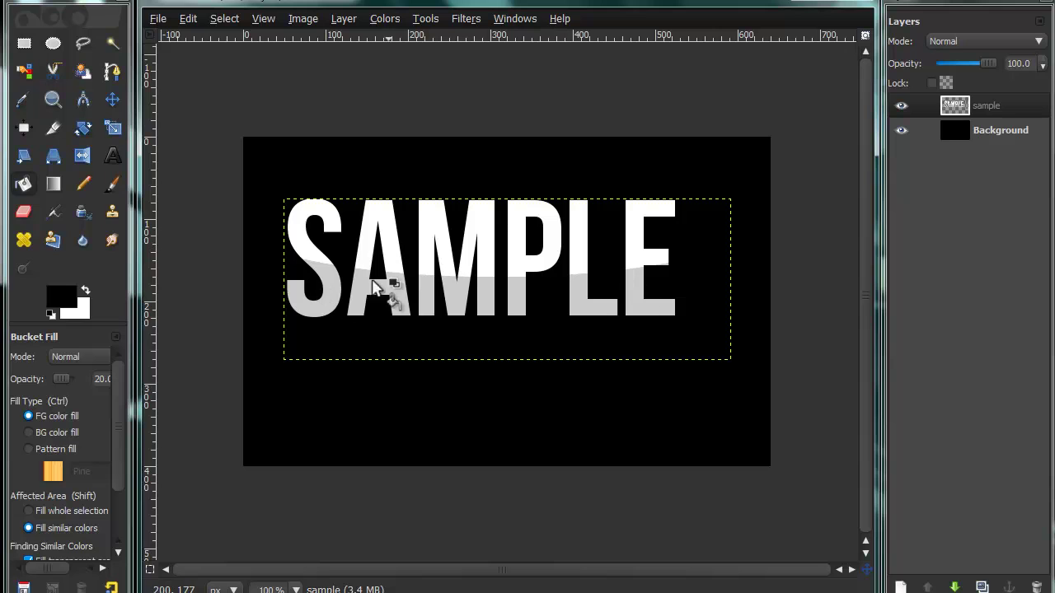
pyautogui.hotkey('ctrl', 'z')
pyautogui.hotkey('ctrl', 'z')
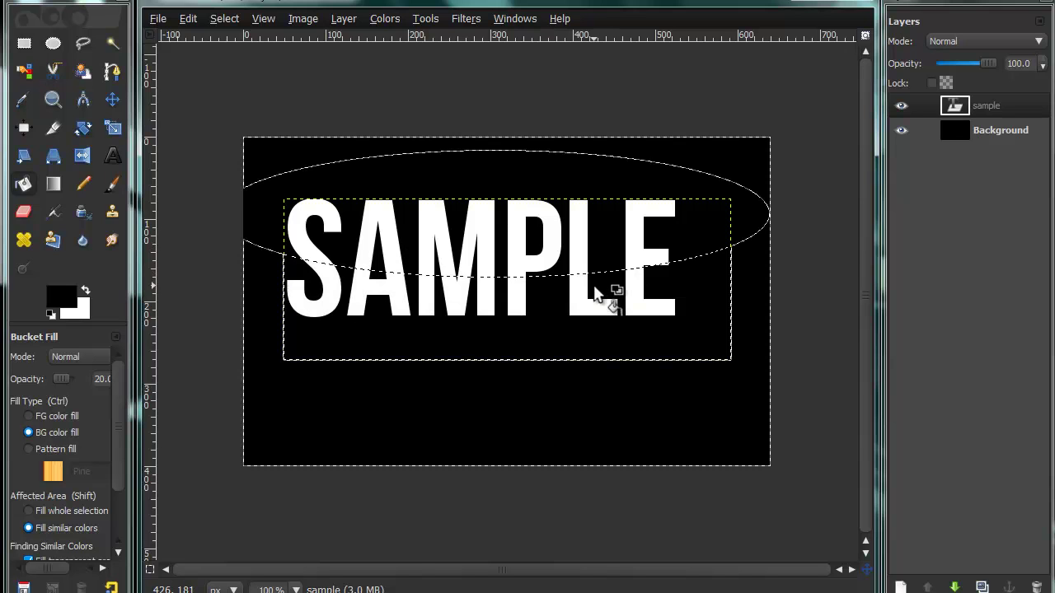
pyautogui.hotkey('ctrl', 'z')
pyautogui.click(216, 20)
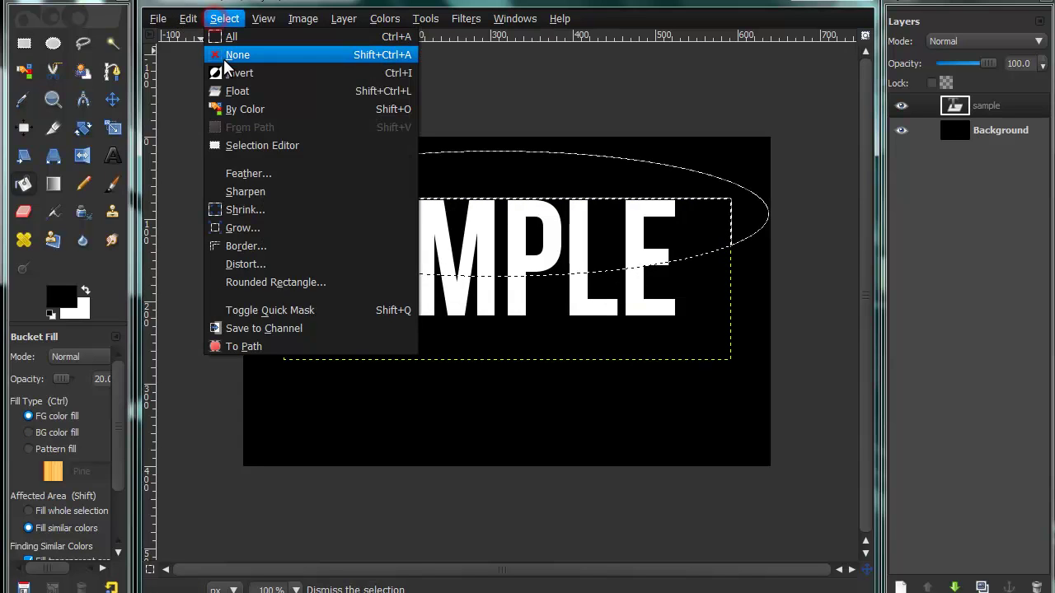
pyautogui.click(226, 53)
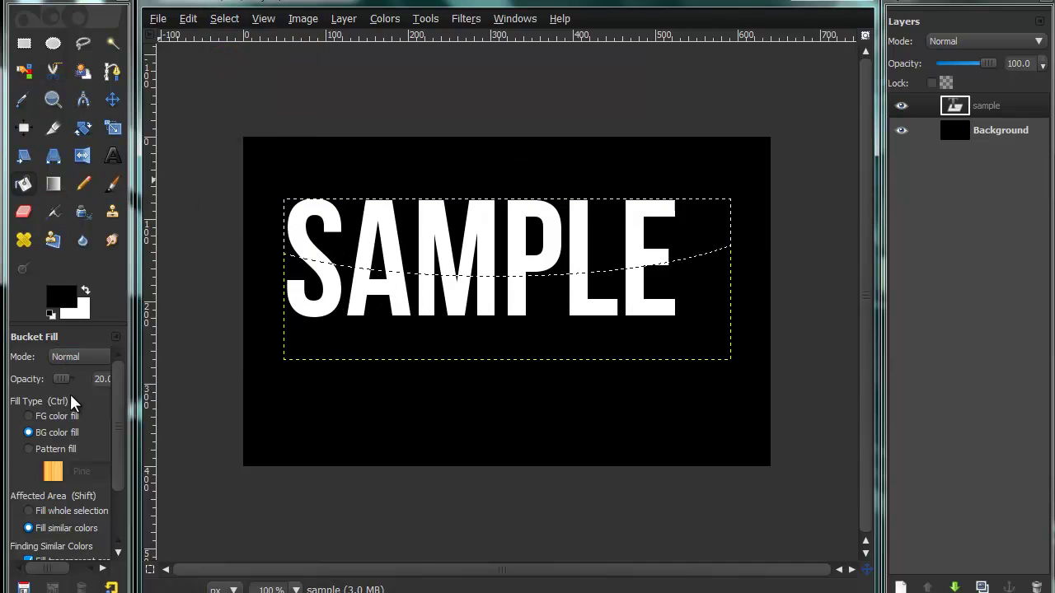
pyautogui.hotkey('ctrl', 'z')
pyautogui.hotkey('ctrl', 'z')
pyautogui.hotkey('ctrl', 'z')
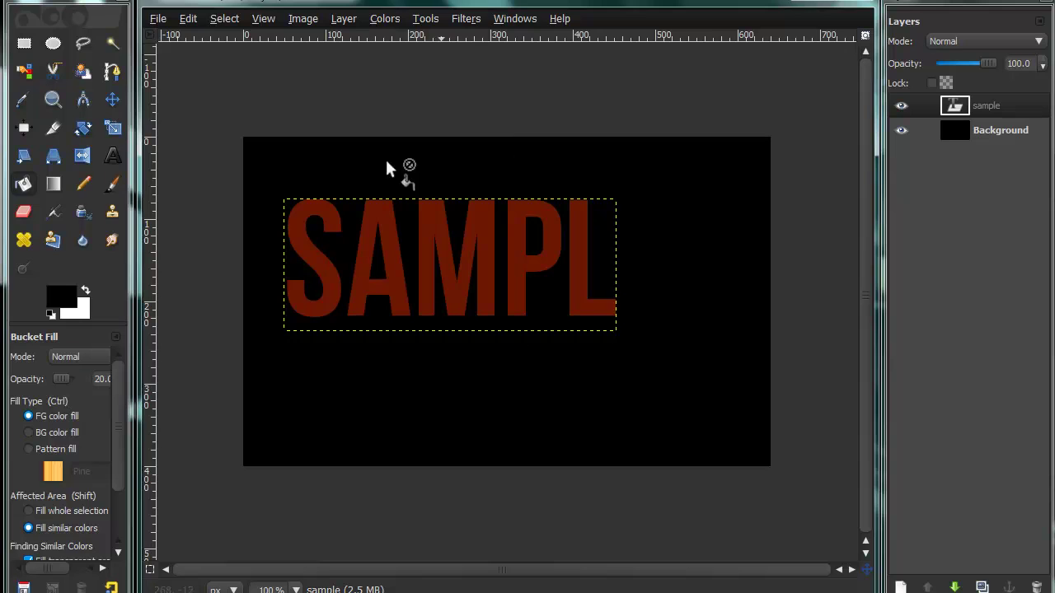
# - Add the missing E so the text reads SAMPLE
pyautogui.click(112, 155)
pyautogui.click(501, 242)
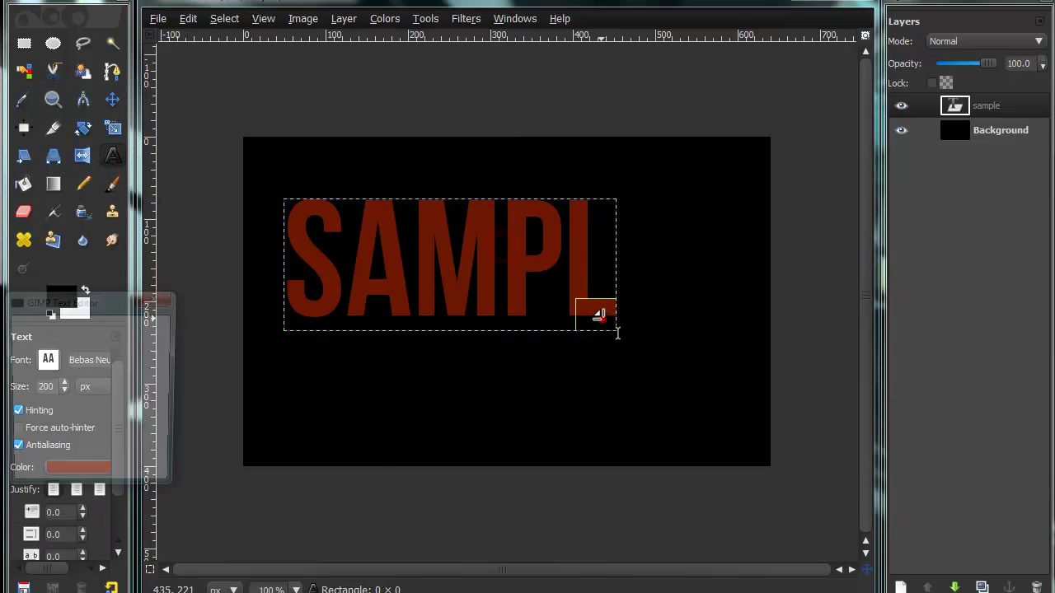
pyautogui.write('e')
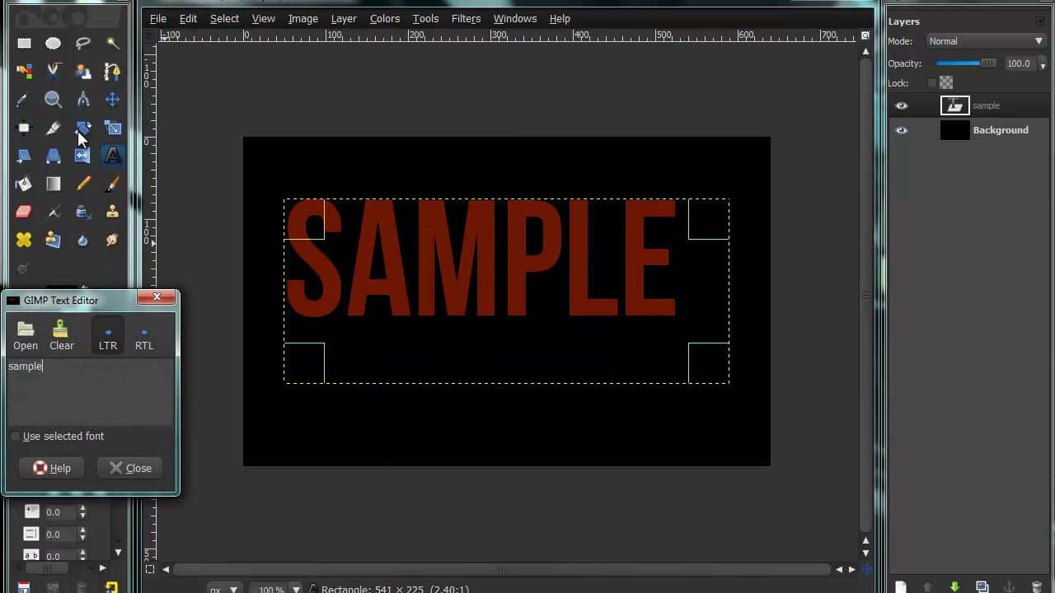
pyautogui.click(66, 5)
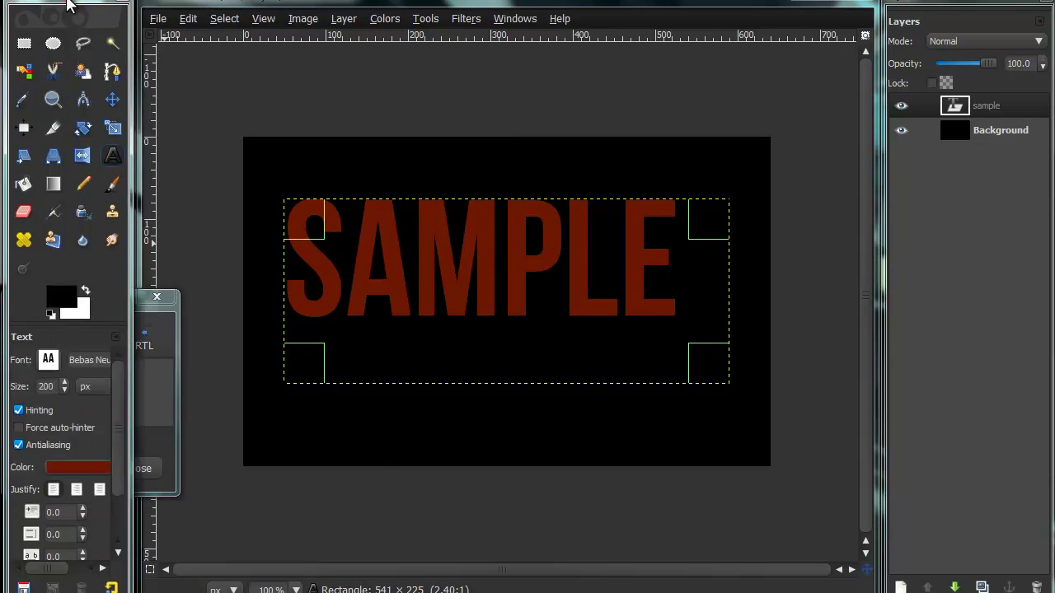
# - Fill the Background layer with a diagonal white-to-grey gradient toward the upper right
pyautogui.click(53, 186)
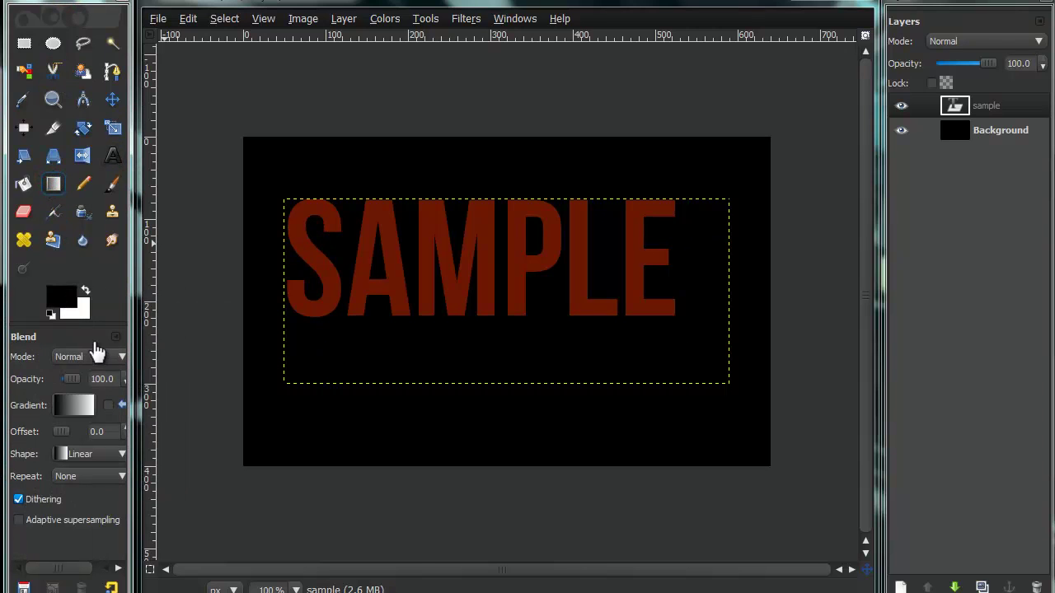
pyautogui.click(85, 290)
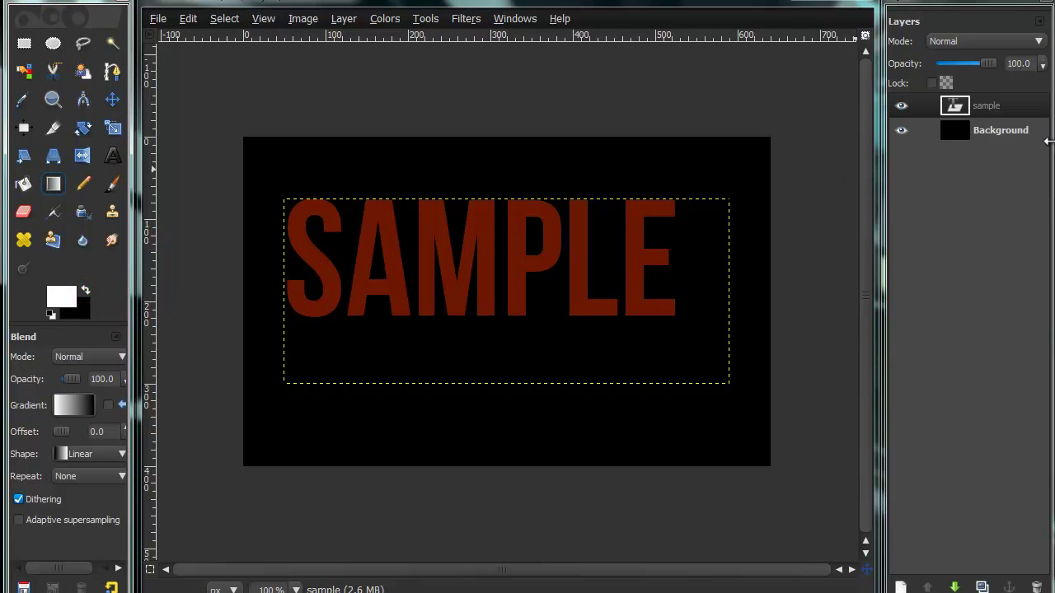
pyautogui.click(1000, 130)
pyautogui.moveTo(584, 336); pyautogui.dragTo(644, 242)
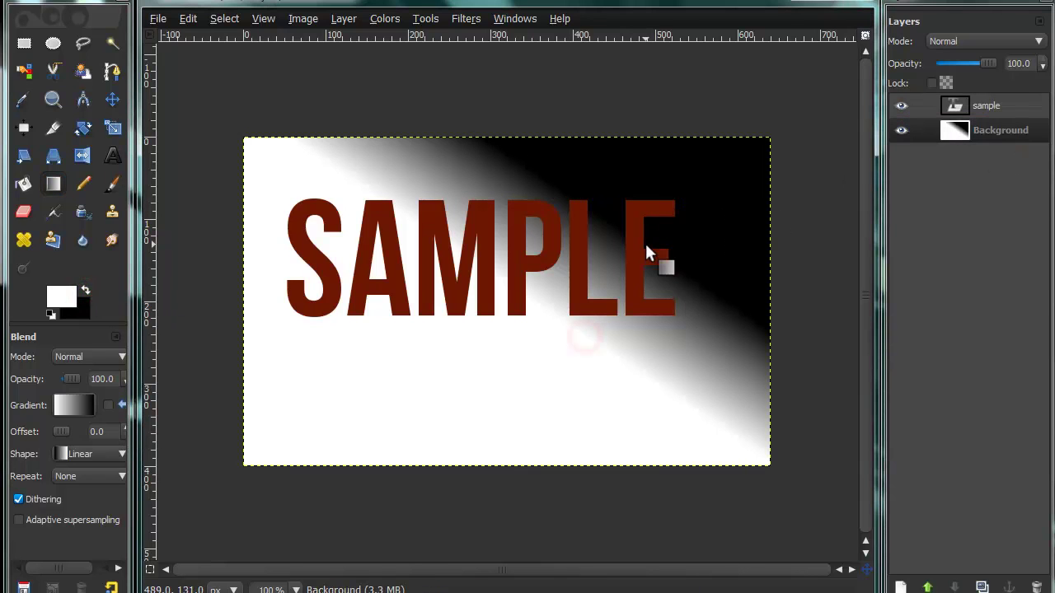
pyautogui.moveTo(540, 368); pyautogui.dragTo(821, 92)
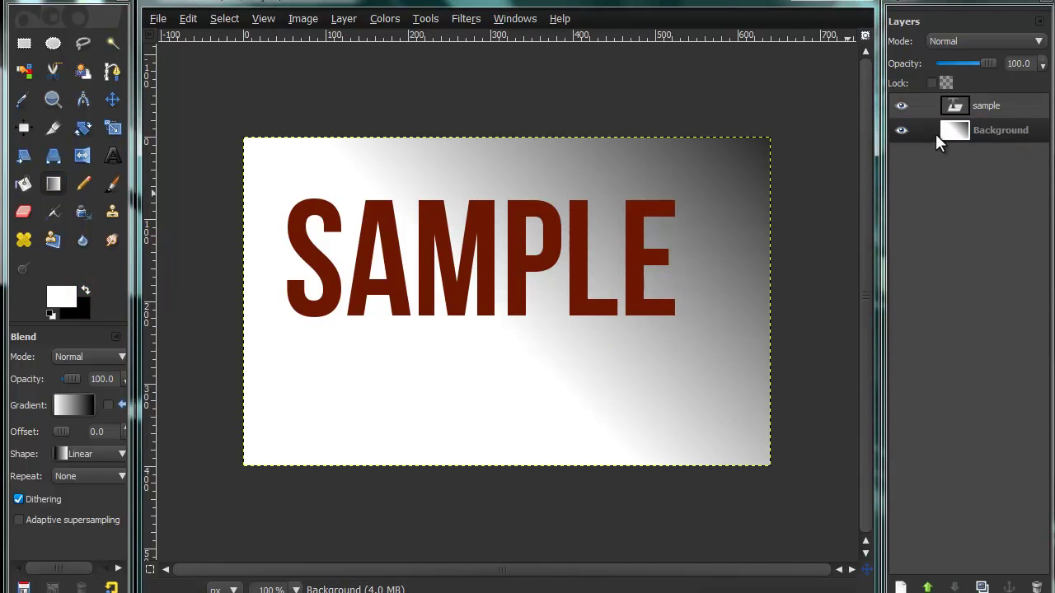
pyautogui.click(988, 105)
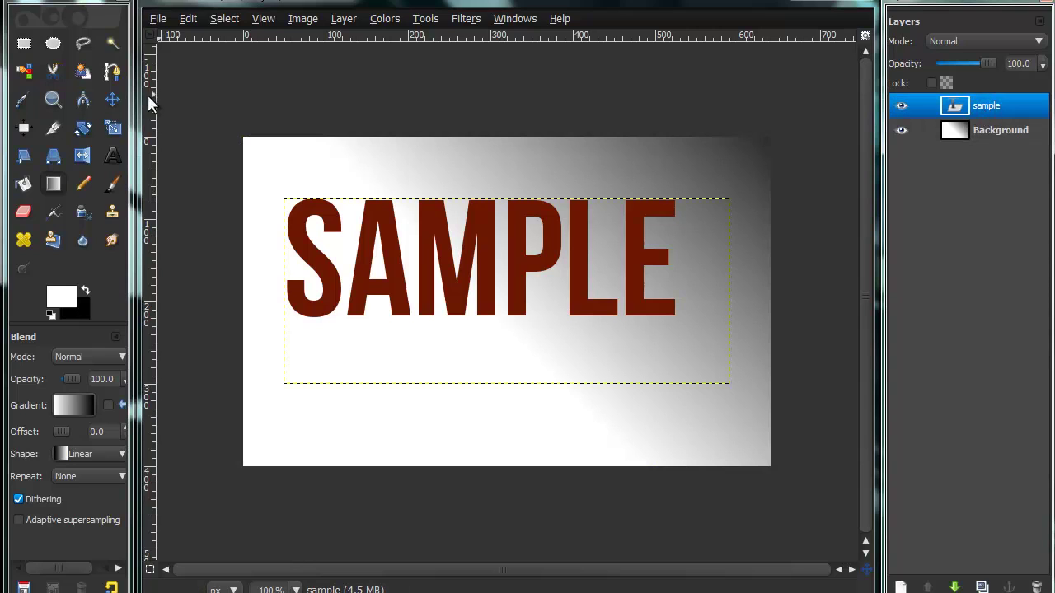
# - Create a path from the SAMPLE text outline
pyautogui.click(112, 165)
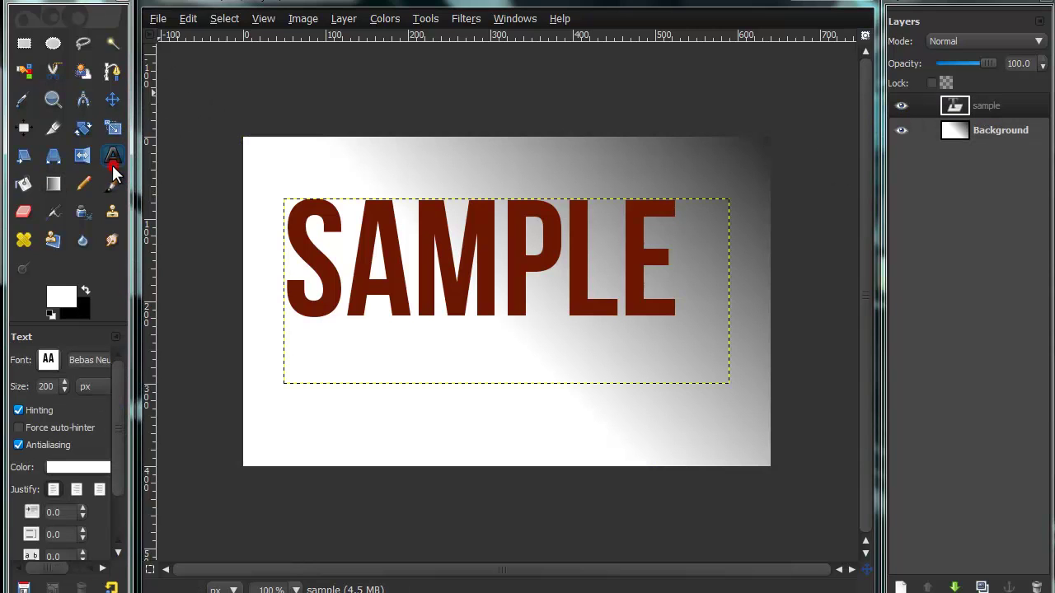
pyautogui.click(427, 228)
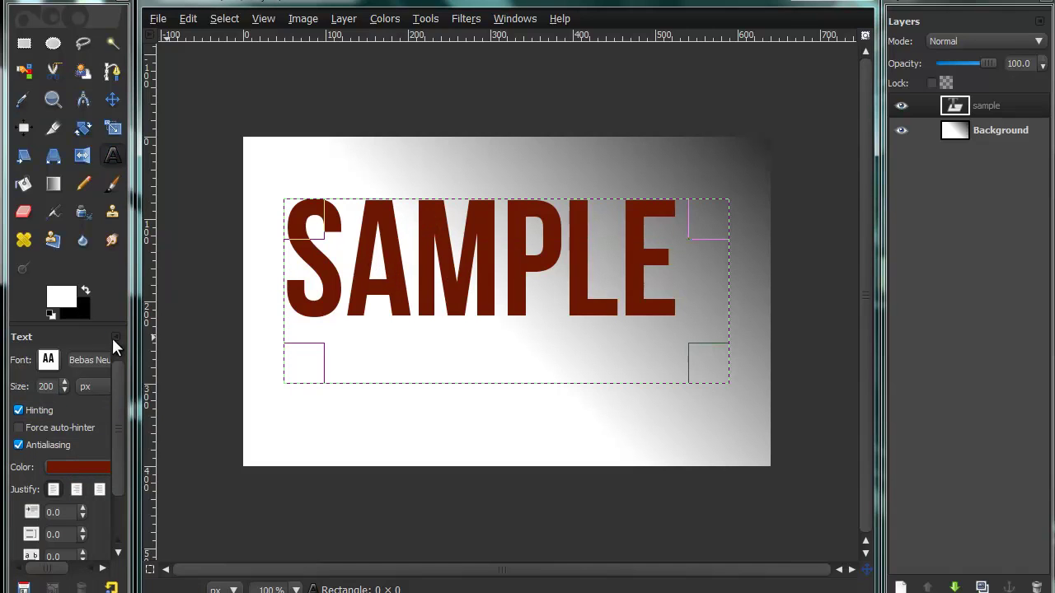
pyautogui.moveTo(118, 401); pyautogui.dragTo(129, 506)
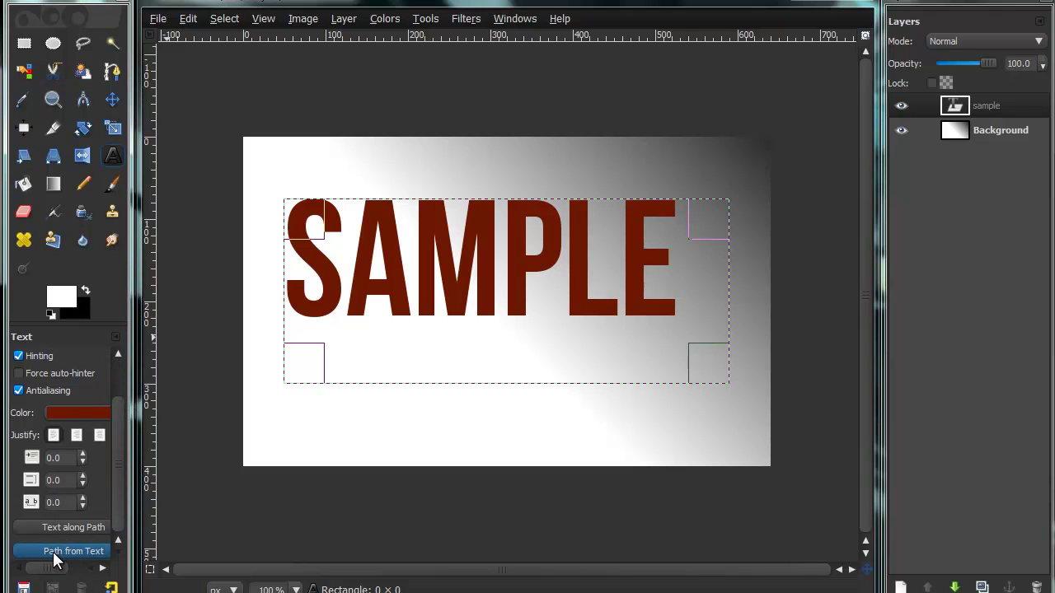
pyautogui.click(76, 550)
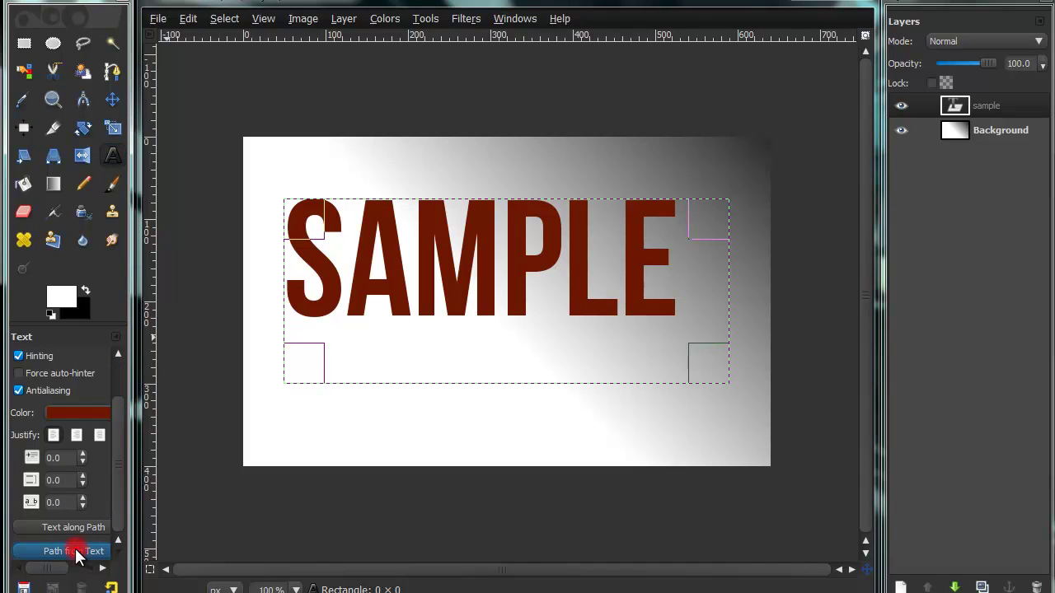
# - Add a transparent New Layer and move it below the sample text layer
pyautogui.click(344, 18)
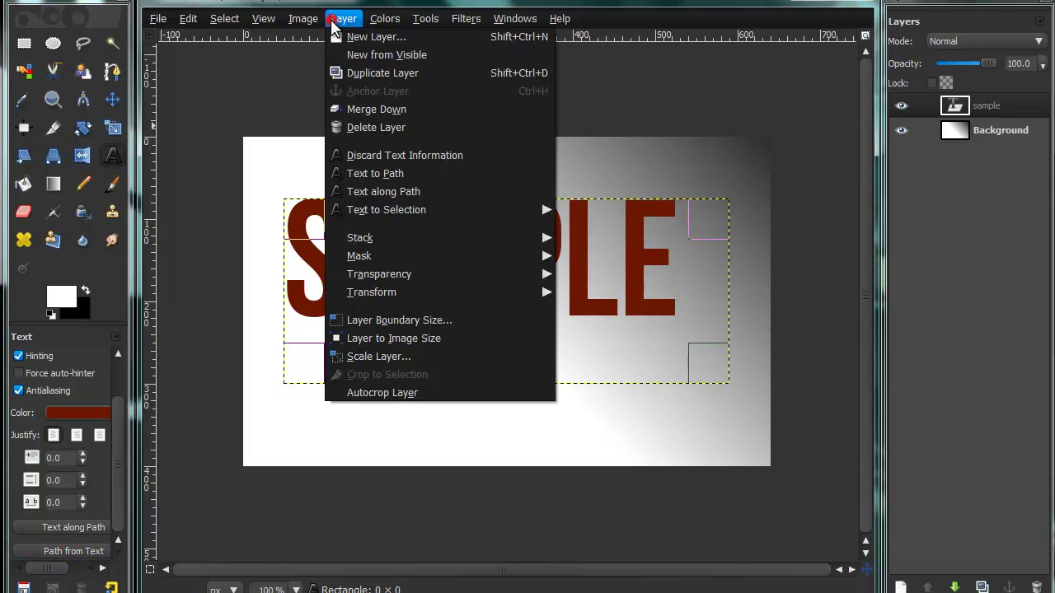
pyautogui.click(354, 36)
pyautogui.click(244, 361)
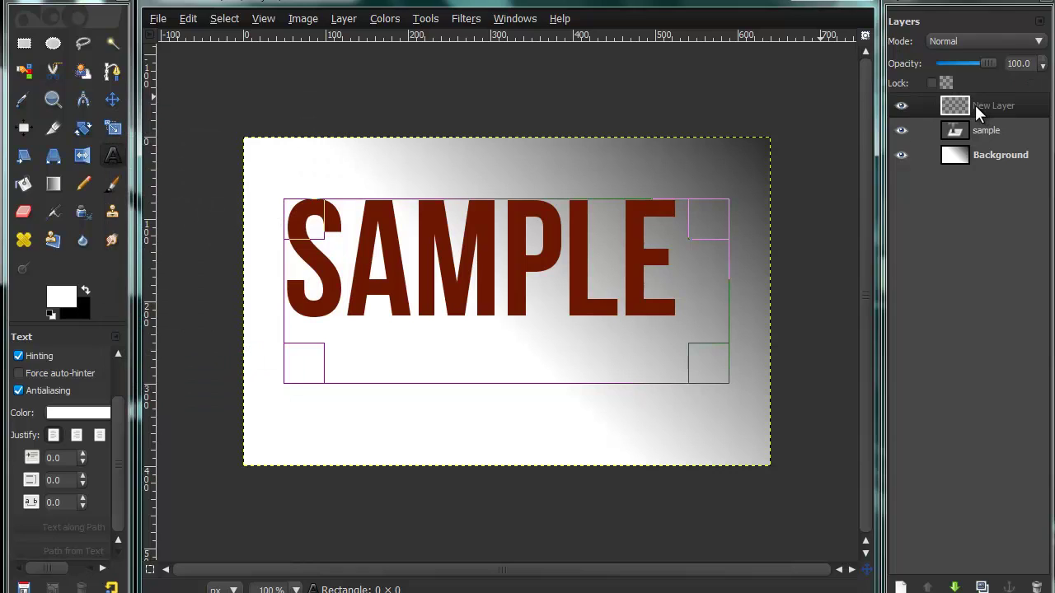
pyautogui.moveTo(978, 112); pyautogui.dragTo(959, 181)
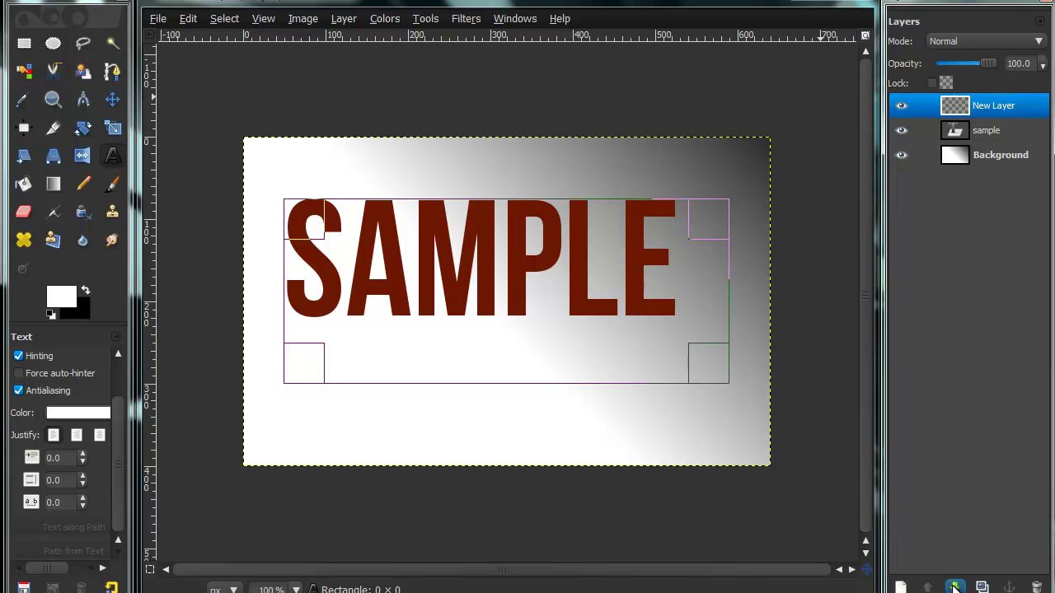
pyautogui.click(954, 586)
pyautogui.click(981, 113)
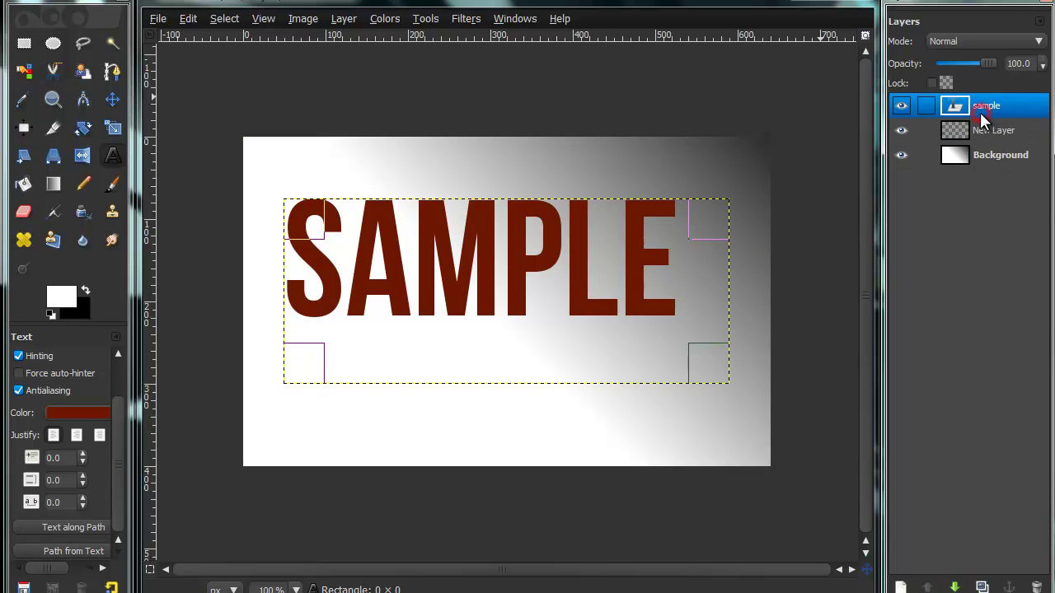
pyautogui.click(981, 133)
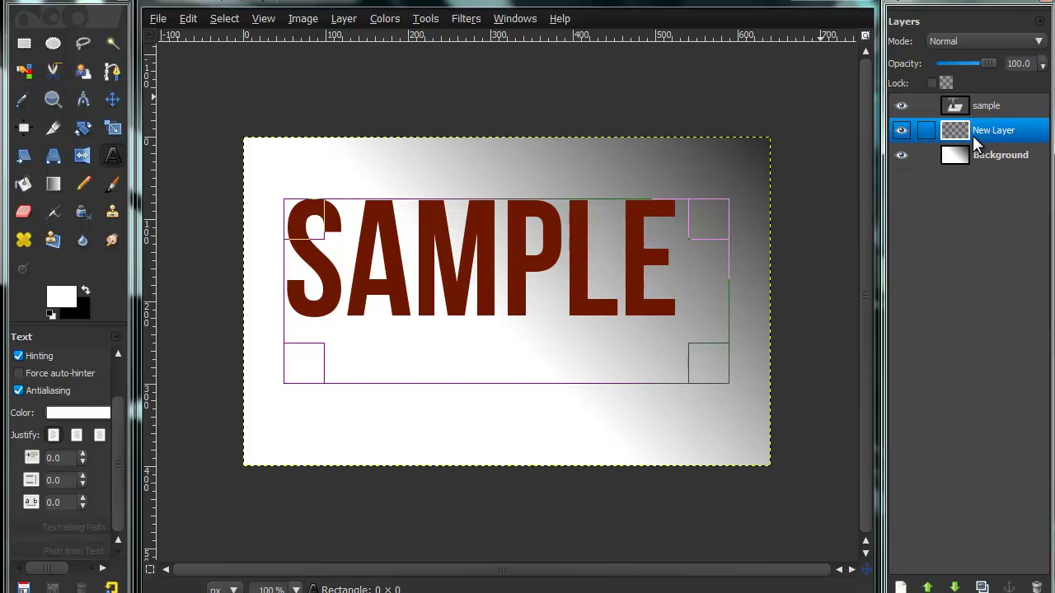
# - Turn the SAMPLE text path into a selection and grow it slightly
pyautogui.click(223, 19)
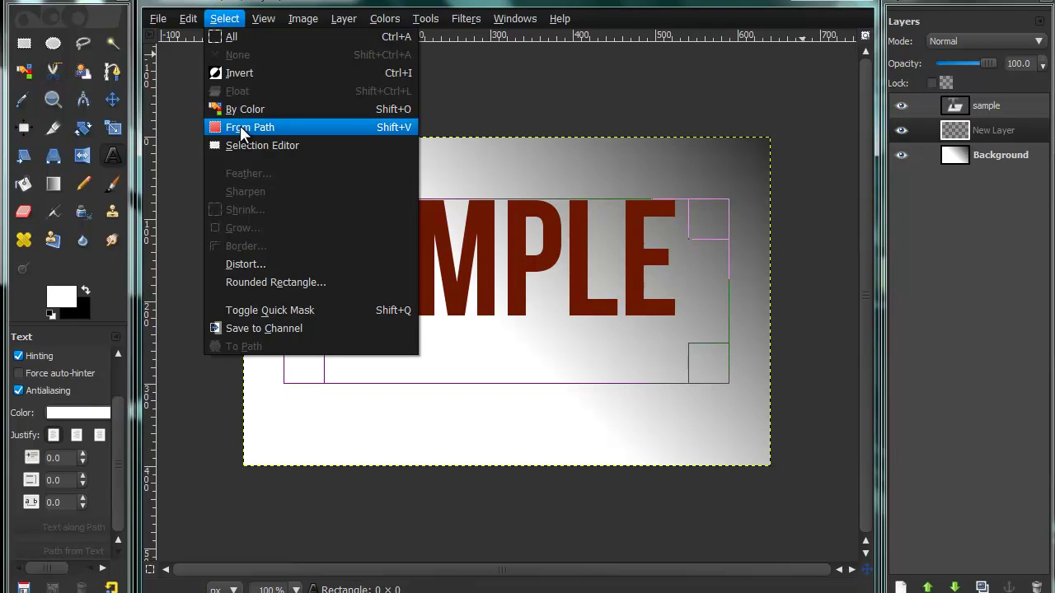
pyautogui.click(245, 127)
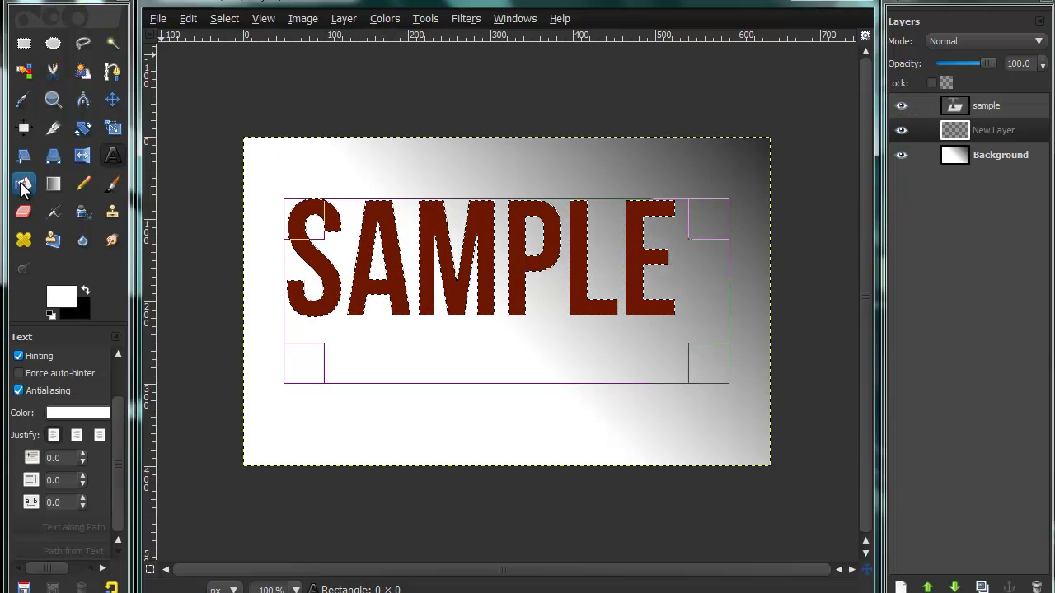
pyautogui.click(224, 19)
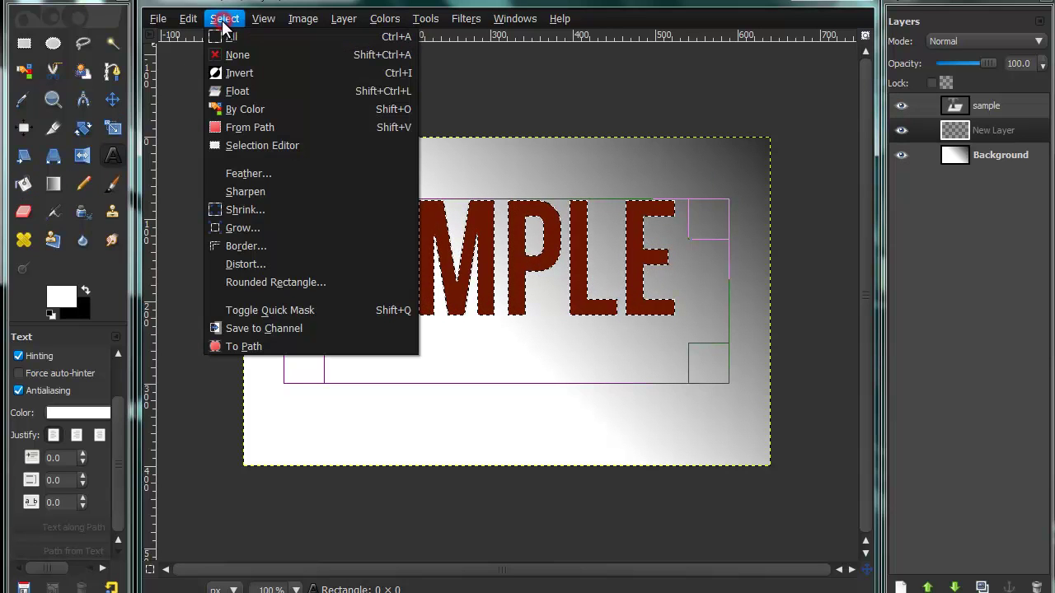
pyautogui.click(260, 229)
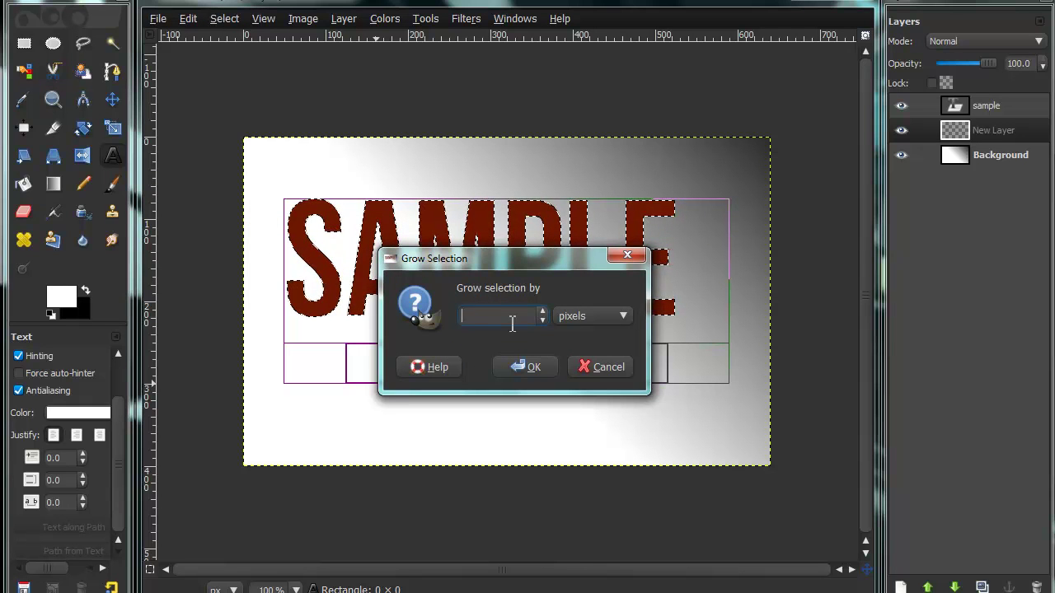
pyautogui.press('Return')
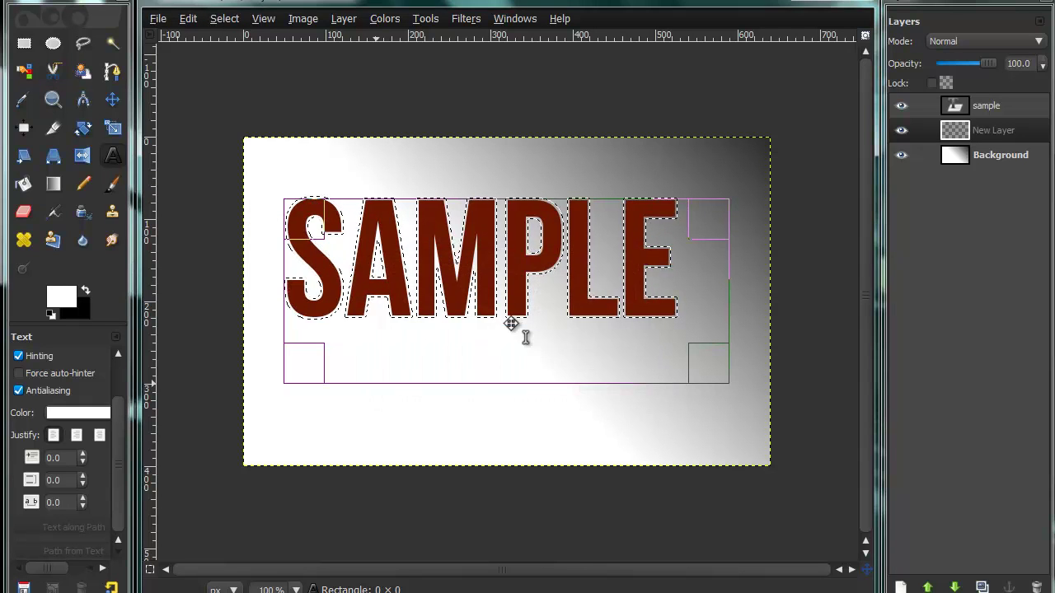
# - Fill the grown selection with black at 100% opacity on New Layer, then deselect
pyautogui.click(23, 182)
pyautogui.click(84, 290)
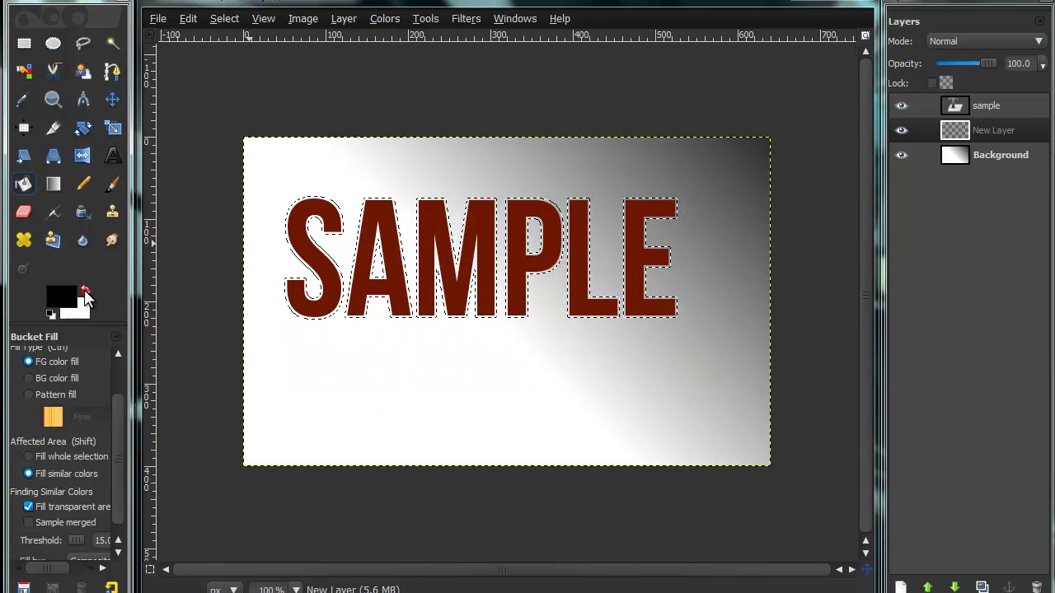
pyautogui.scroll(3, 120, 388)
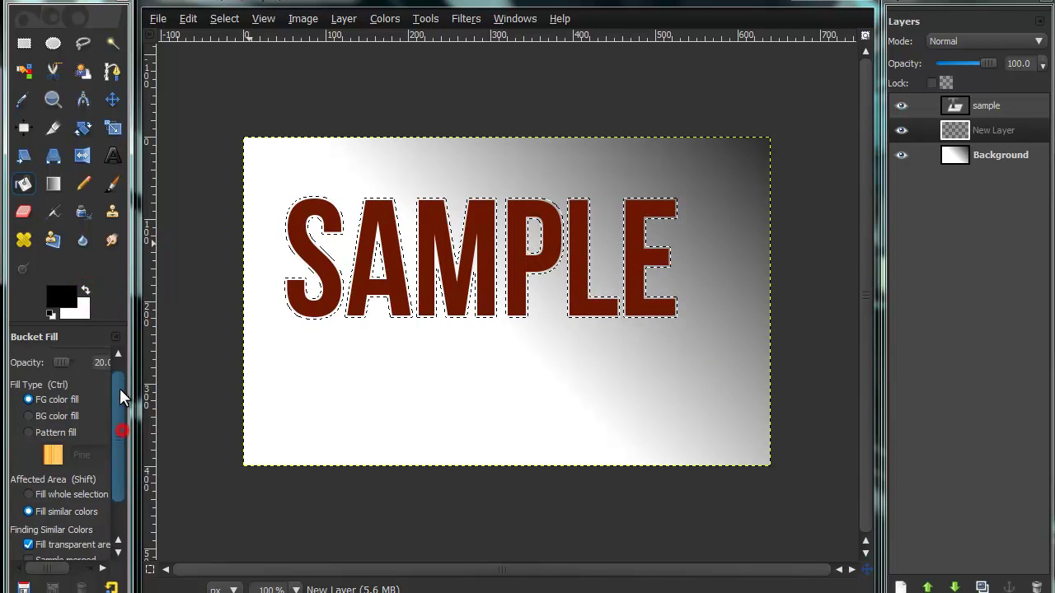
pyautogui.press('BackSpace')
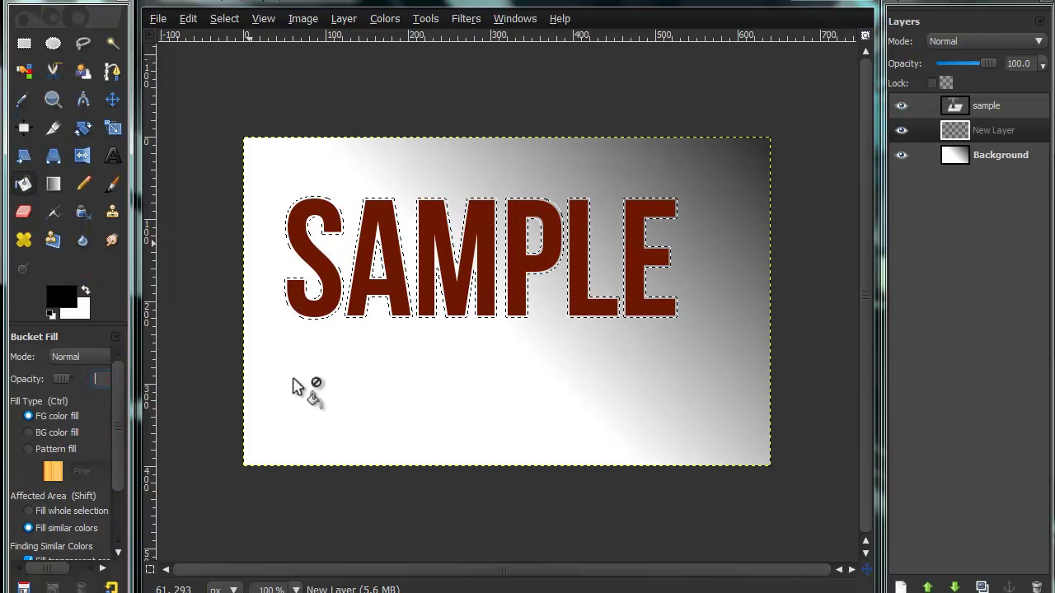
pyautogui.write('100')
pyautogui.press('Return')
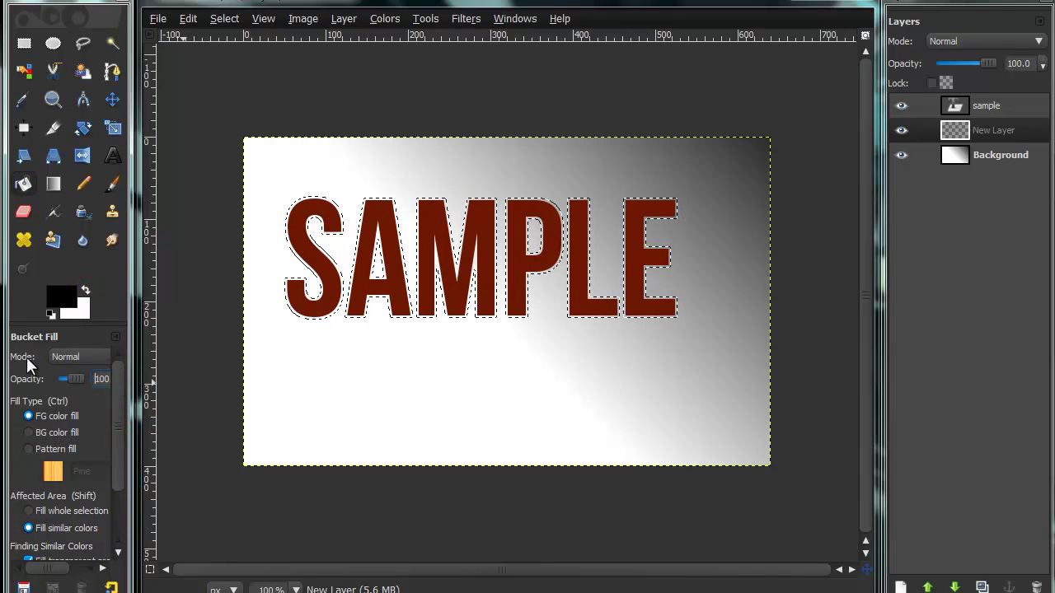
pyautogui.click(287, 239)
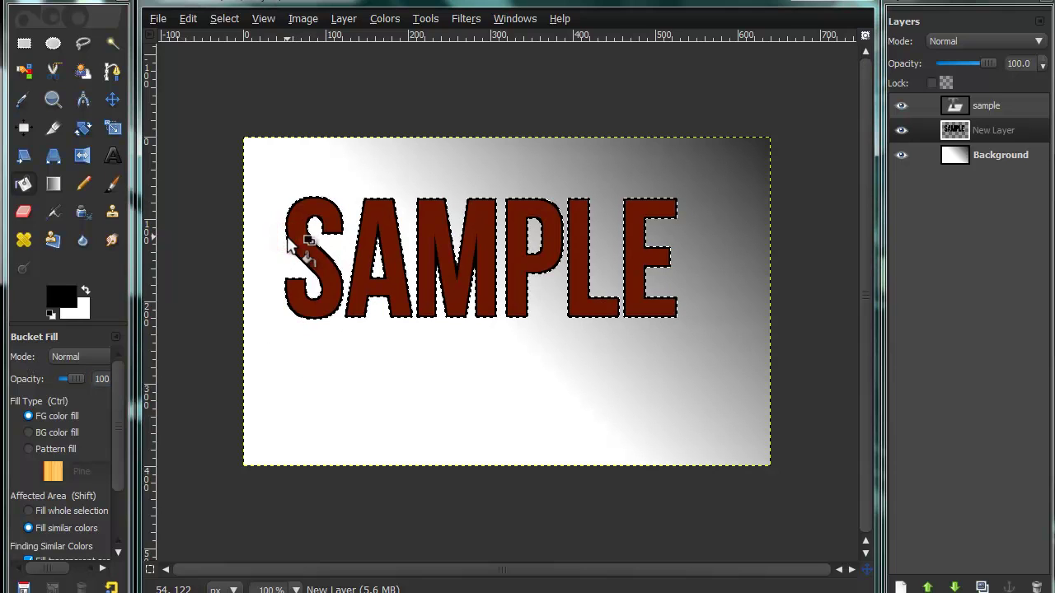
pyautogui.click(226, 18)
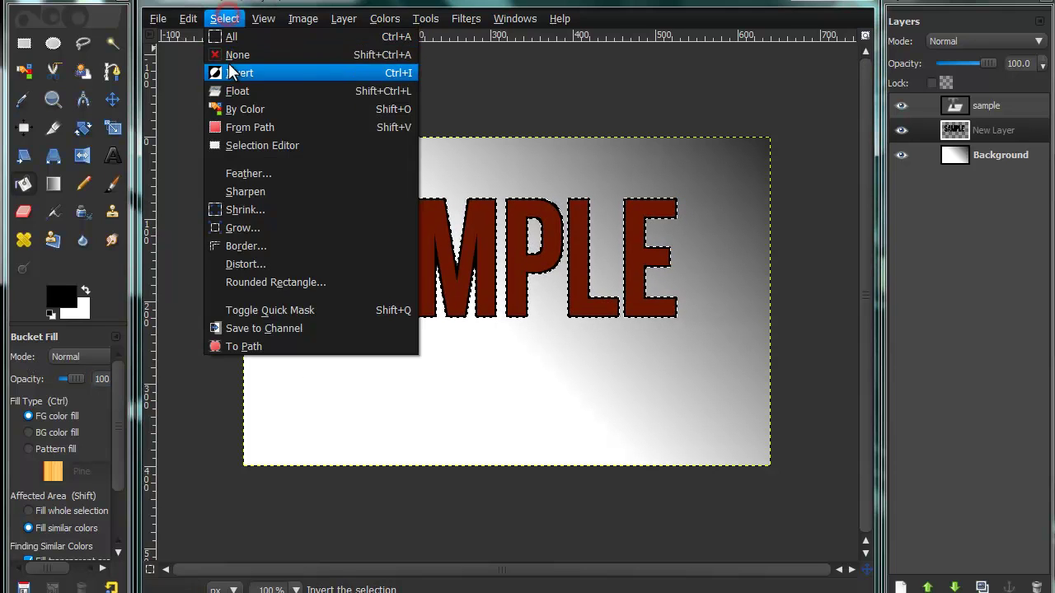
pyautogui.click(229, 58)
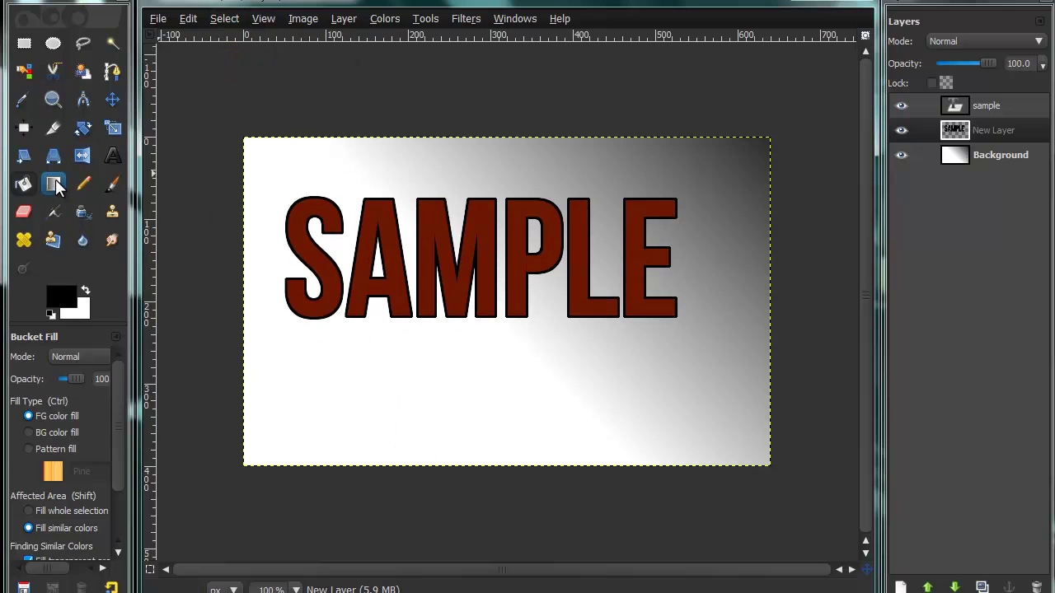
# - Try a dark red foreground fill on the Background layer, then undo it
pyautogui.click(959, 158)
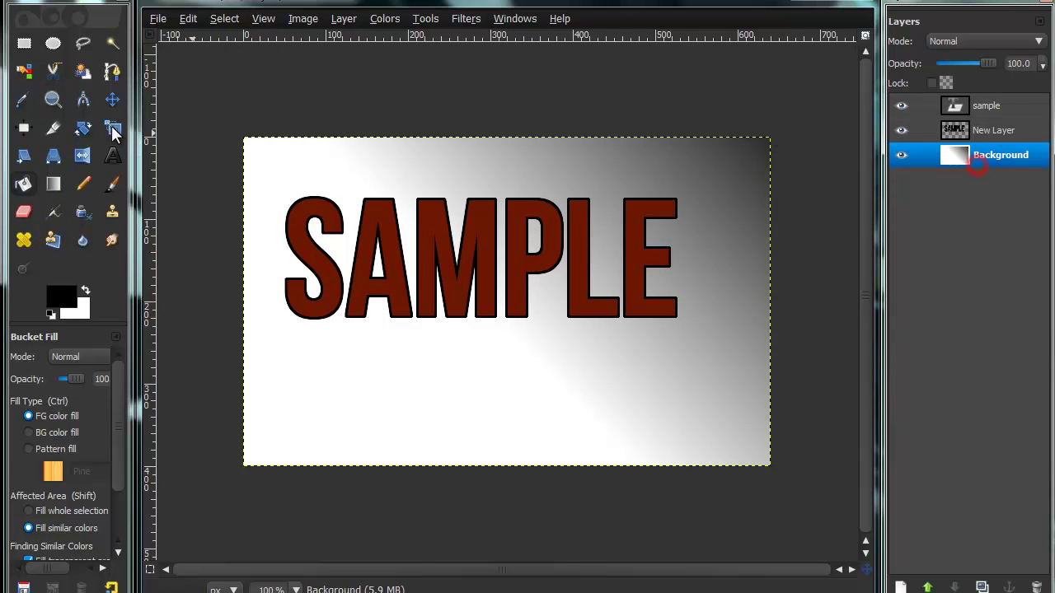
pyautogui.click(69, 301)
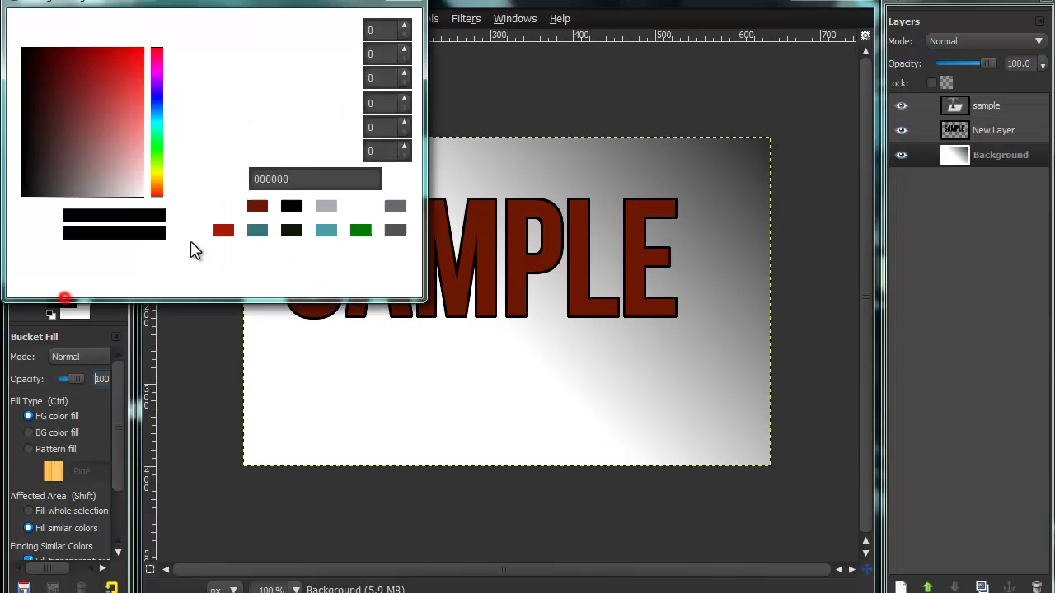
pyautogui.click(257, 207)
pyautogui.click(284, 272)
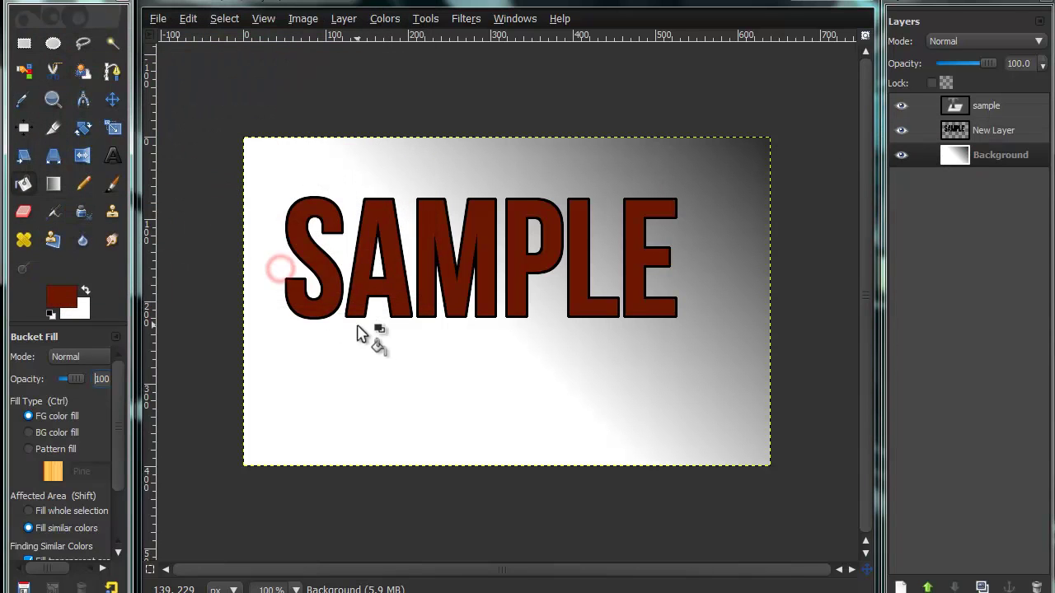
pyautogui.click(392, 397)
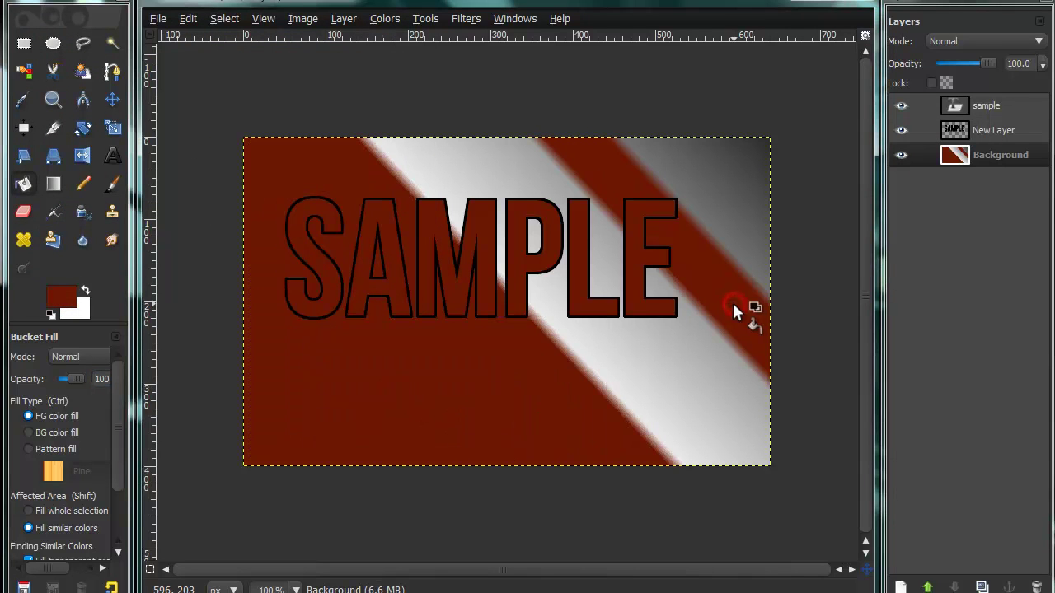
pyautogui.hotkey('ctrl', 'z')
pyautogui.hotkey('ctrl', 'z')
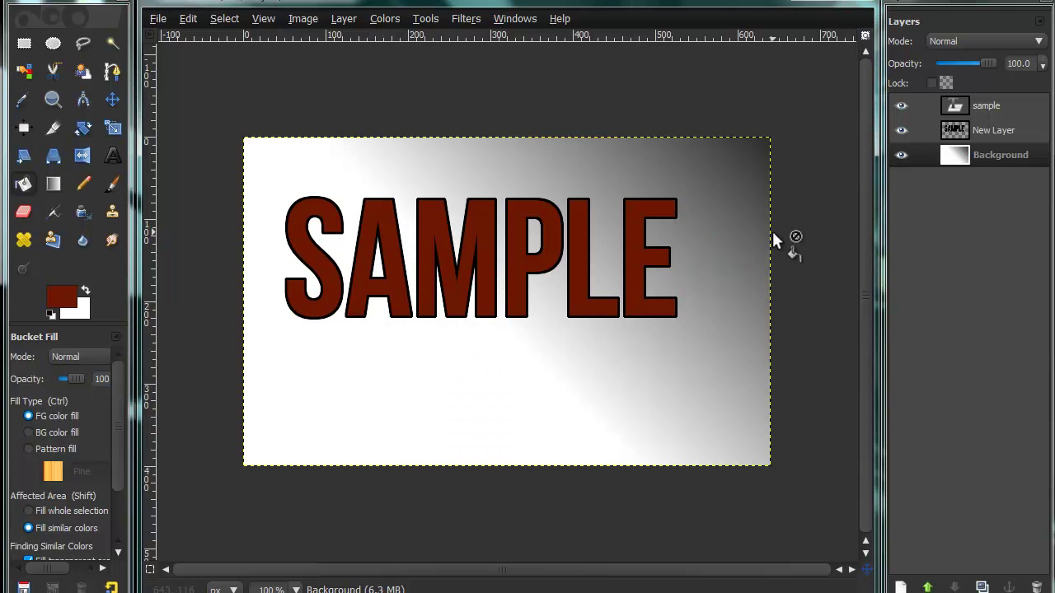
# - Set the background colour to dark red, try a gradient fill, then undo it
pyautogui.click(82, 311)
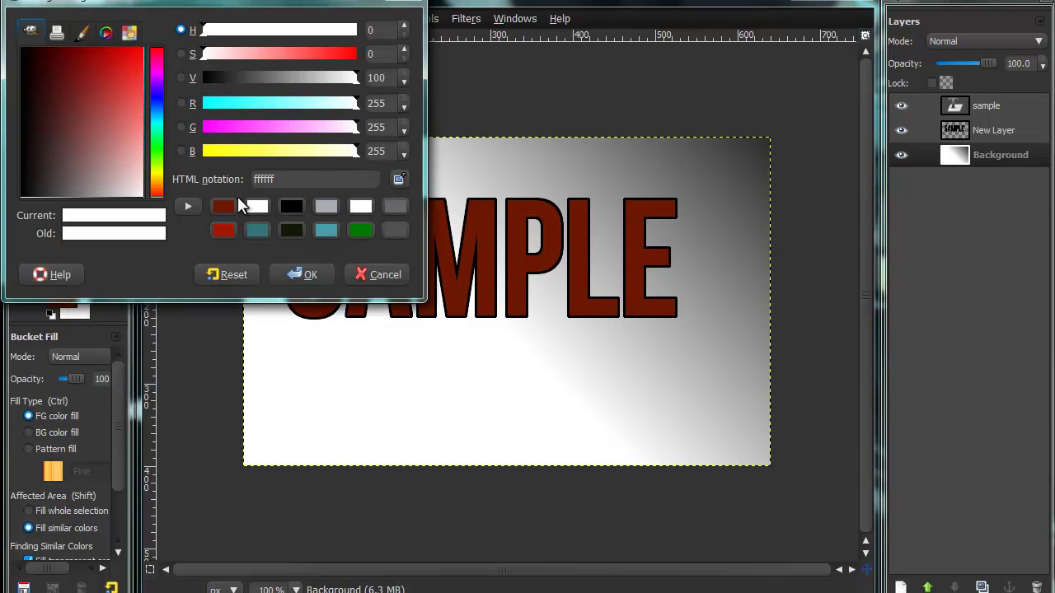
pyautogui.click(224, 207)
pyautogui.click(301, 274)
pyautogui.click(53, 184)
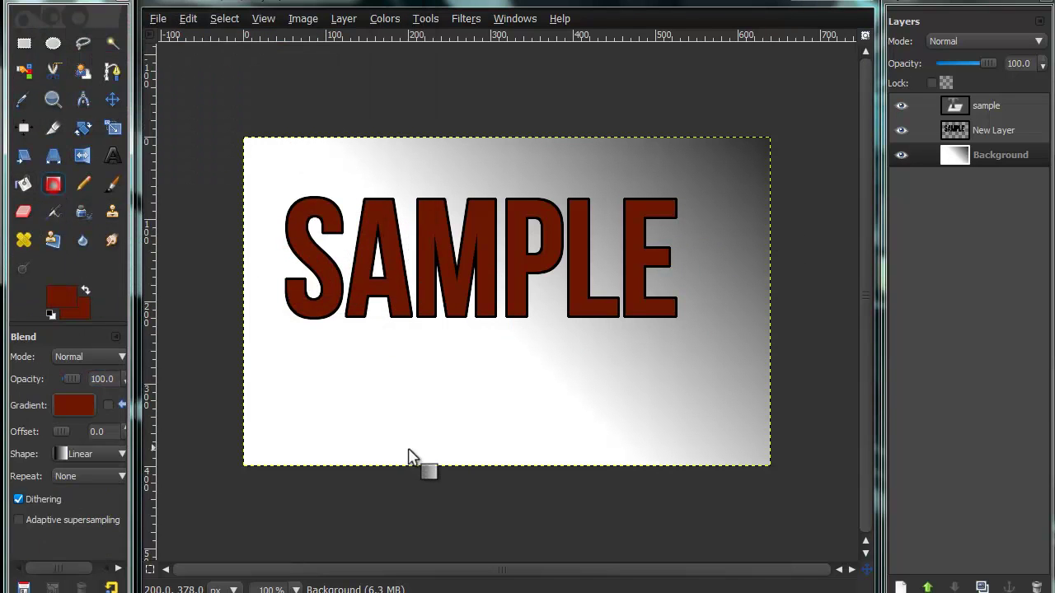
pyautogui.moveTo(346, 400); pyautogui.dragTo(527, 346)
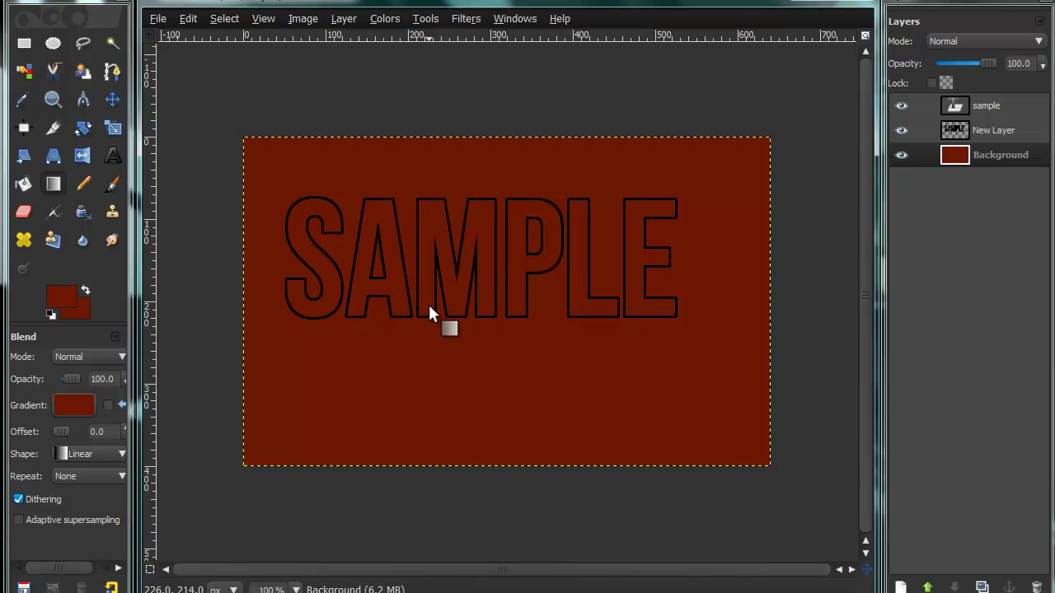
pyautogui.hotkey('ctrl', 'z')
pyautogui.hotkey('ctrl', 'z')
pyautogui.hotkey('ctrl', 'z')
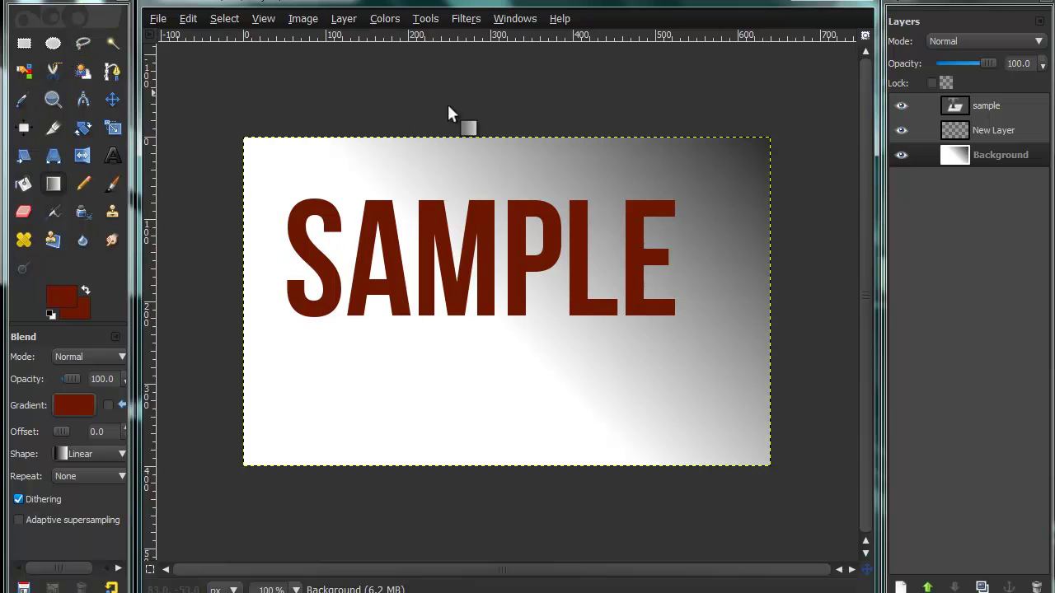
# - Delete New Layer, leaving sample over Background, and make the sample text layer active
pyautogui.rightClick(1010, 129)
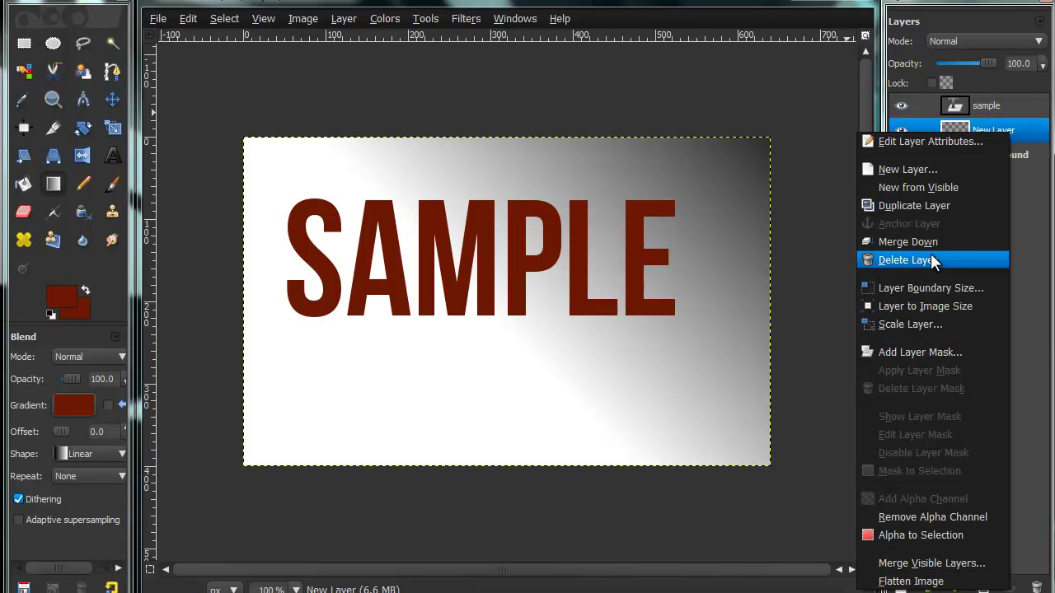
pyautogui.click(931, 258)
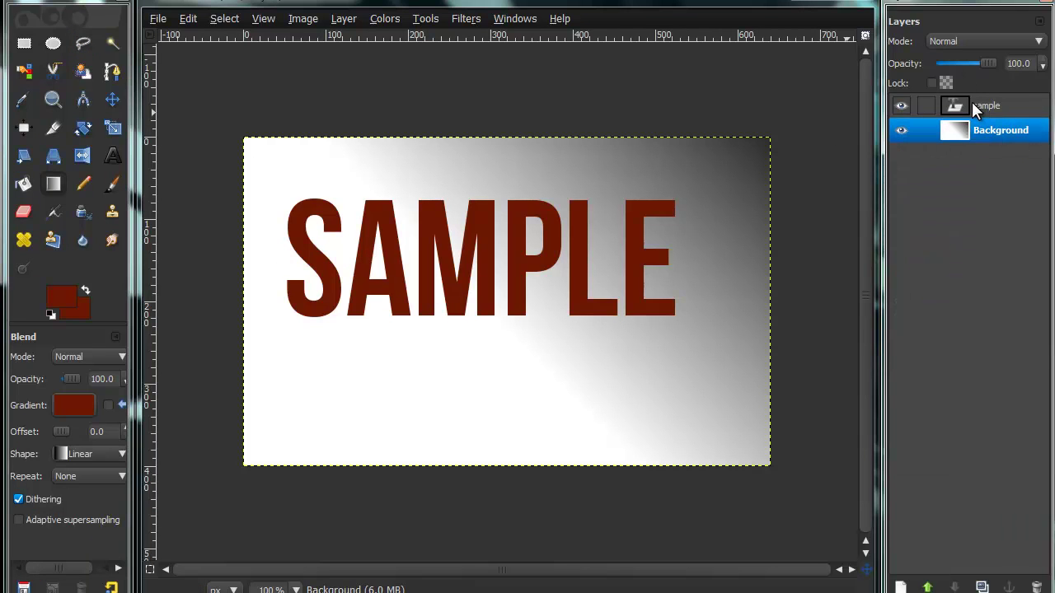
pyautogui.click(975, 110)
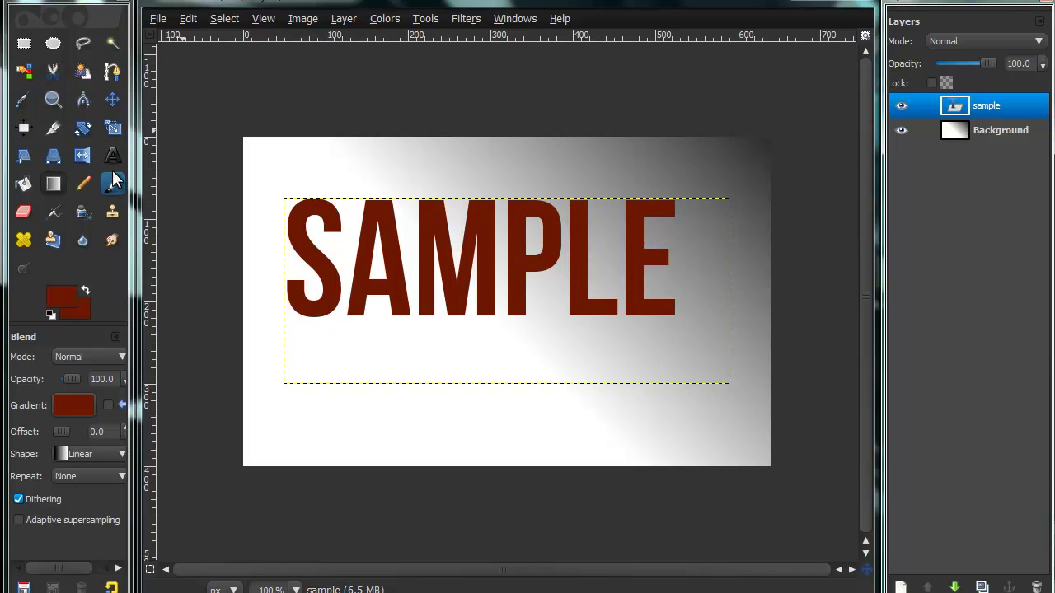
pyautogui.click(968, 128)
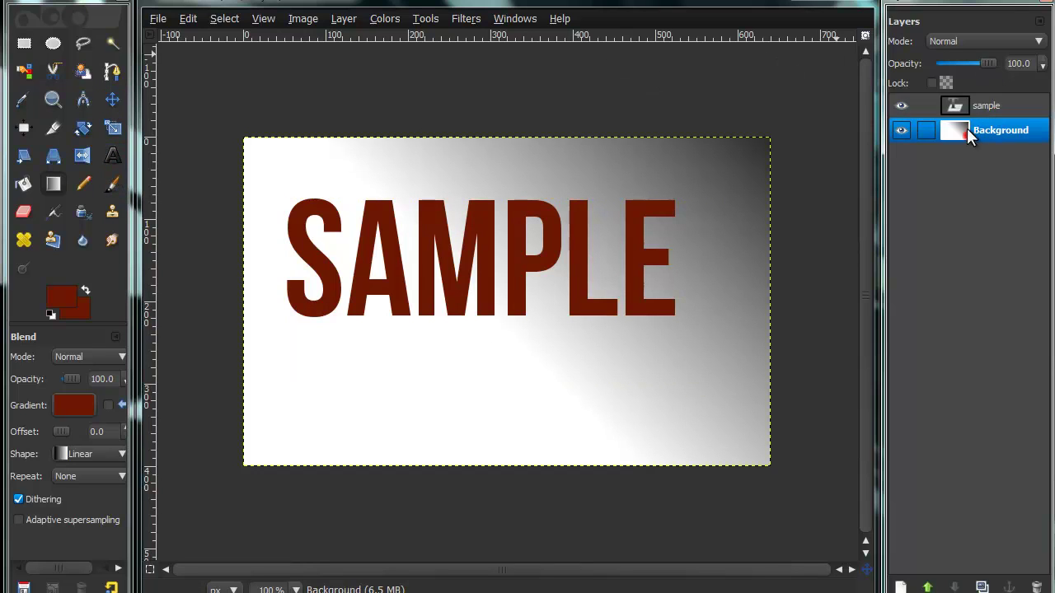
pyautogui.click(971, 104)
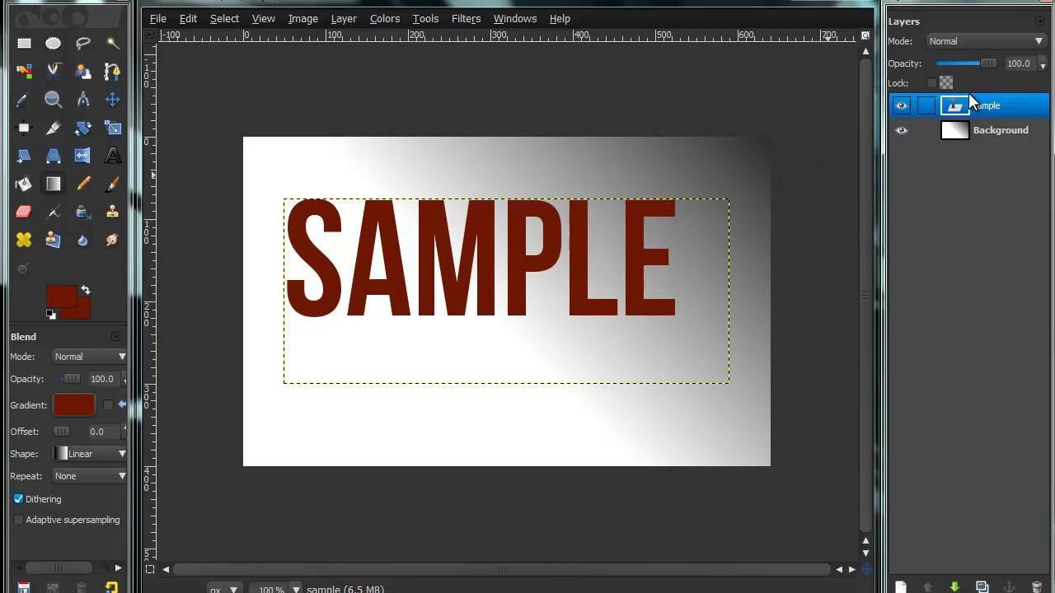
# - Duplicate the sample layer as sample#1 and select its dark red SAMPLE letters by colour
pyautogui.rightClick(955, 107)
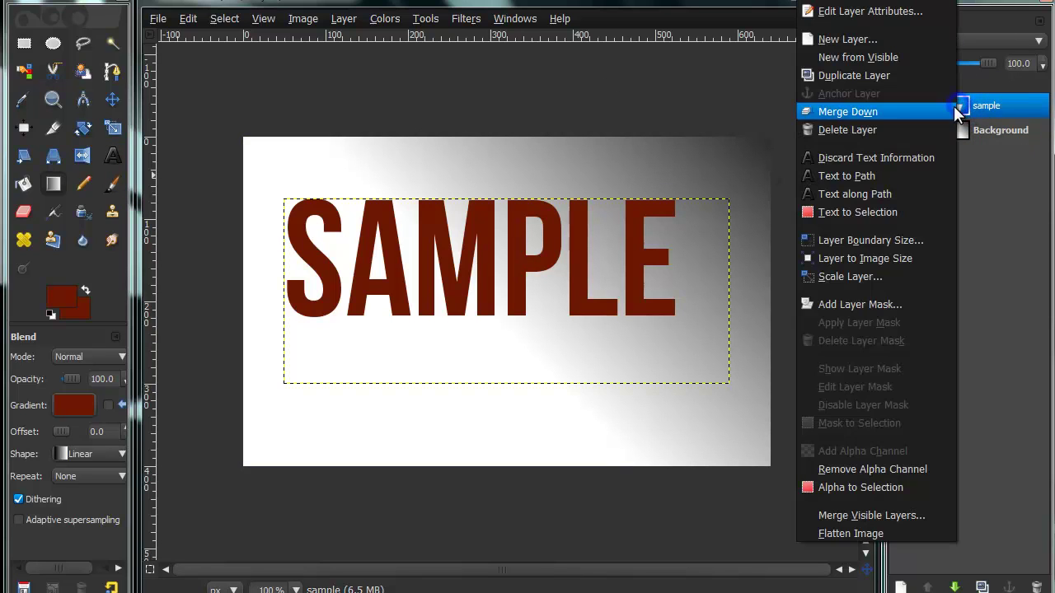
pyautogui.click(905, 75)
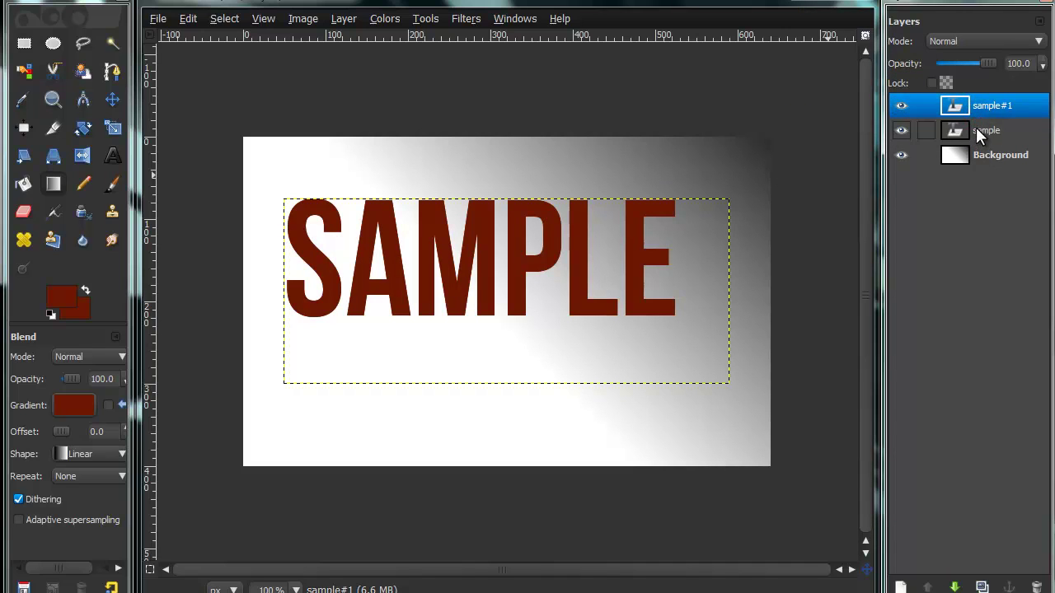
pyautogui.click(977, 130)
pyautogui.click(952, 109)
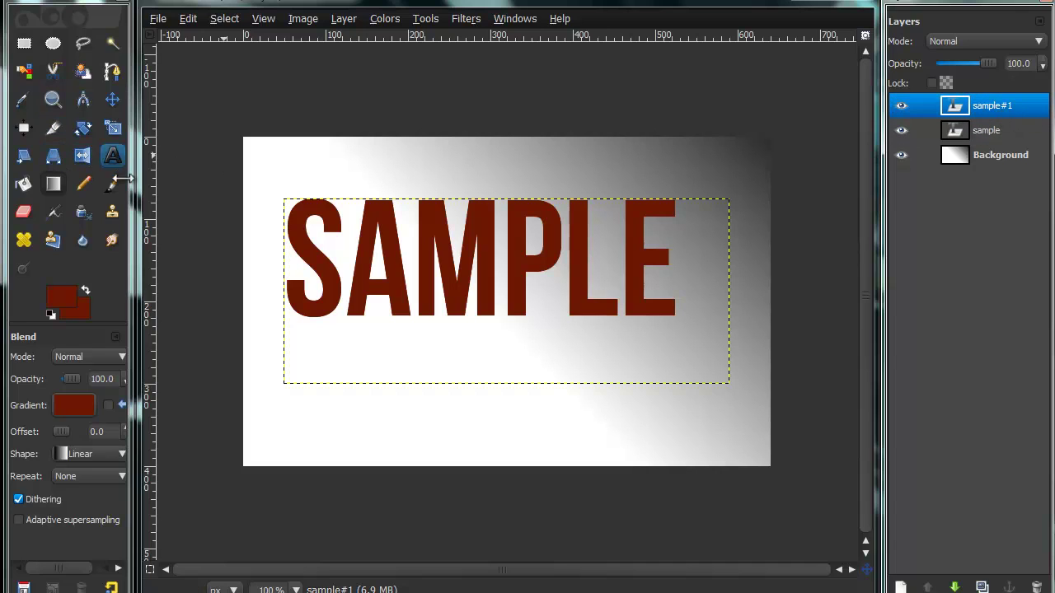
pyautogui.click(23, 77)
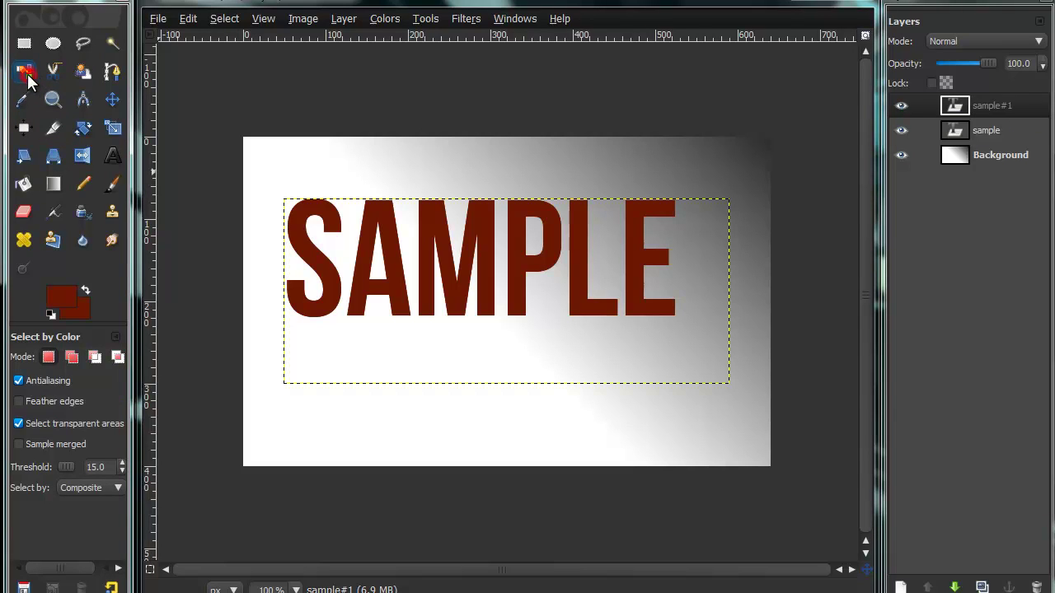
pyautogui.click(303, 247)
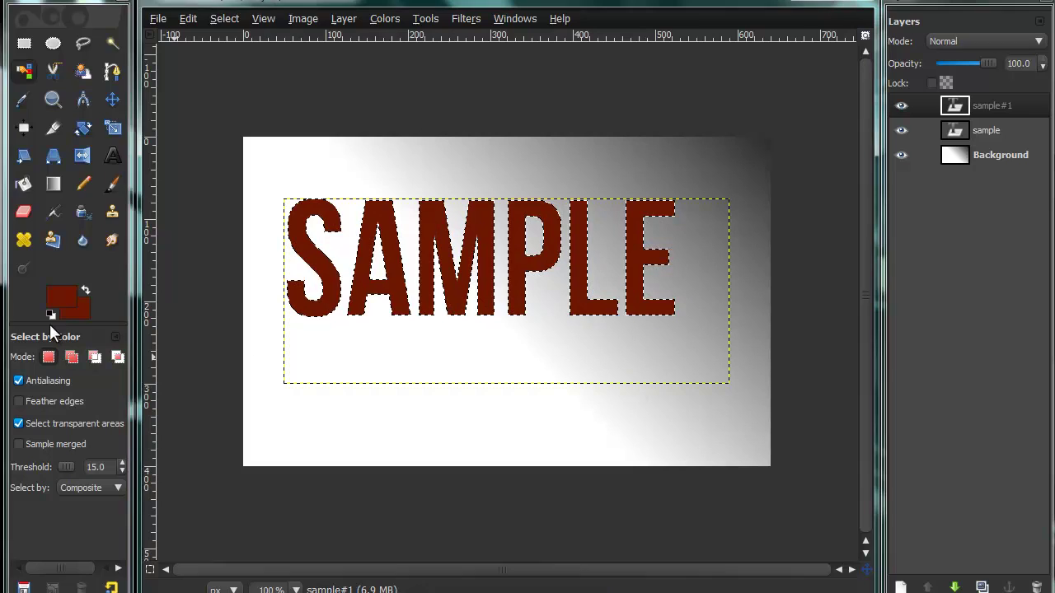
# - Set both the foreground and background colours to black
pyautogui.click(52, 298)
pyautogui.click(292, 206)
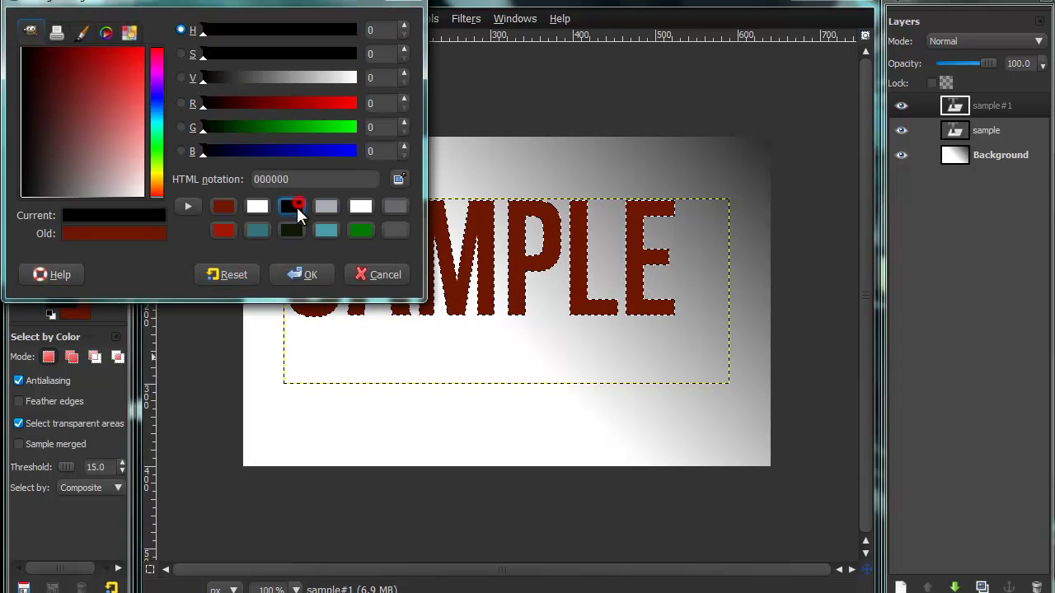
pyautogui.click(288, 266)
pyautogui.click(78, 315)
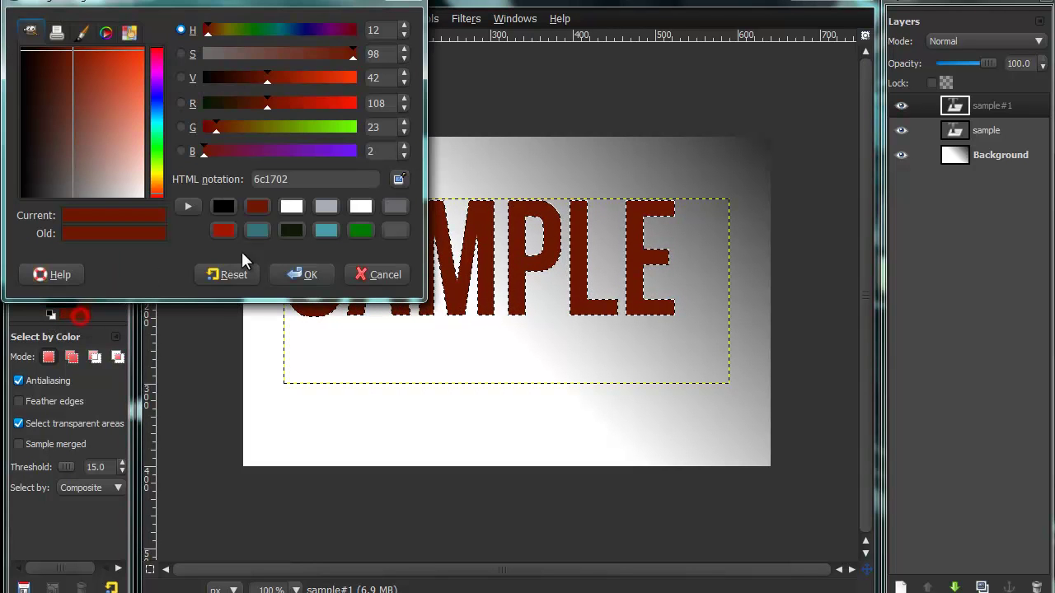
pyautogui.click(224, 206)
pyautogui.click(302, 275)
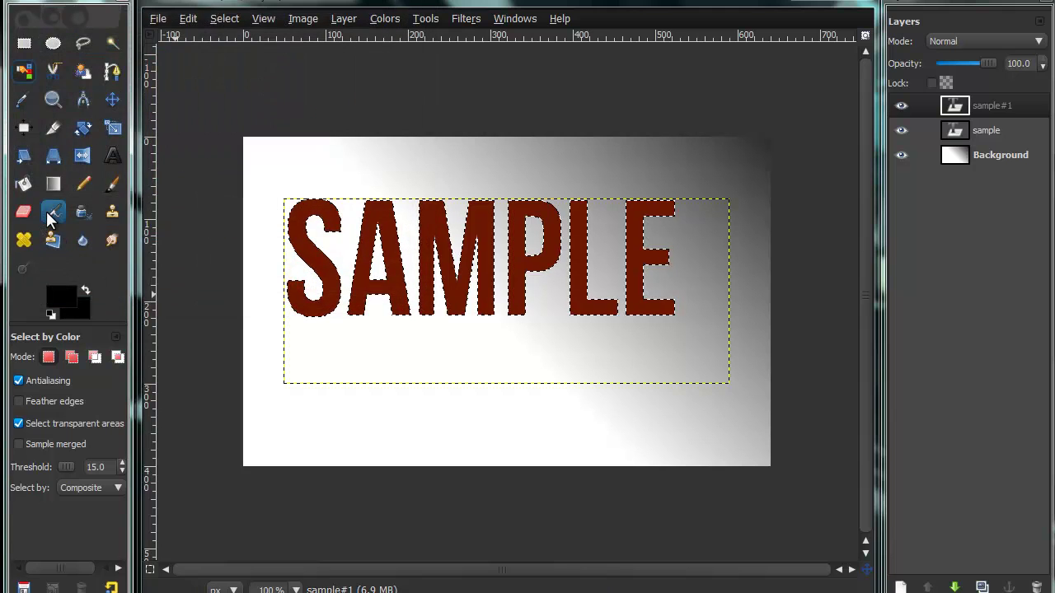
# - Blend-fill the sample#1 lettering with black and drag that copy down and right
pyautogui.click(52, 183)
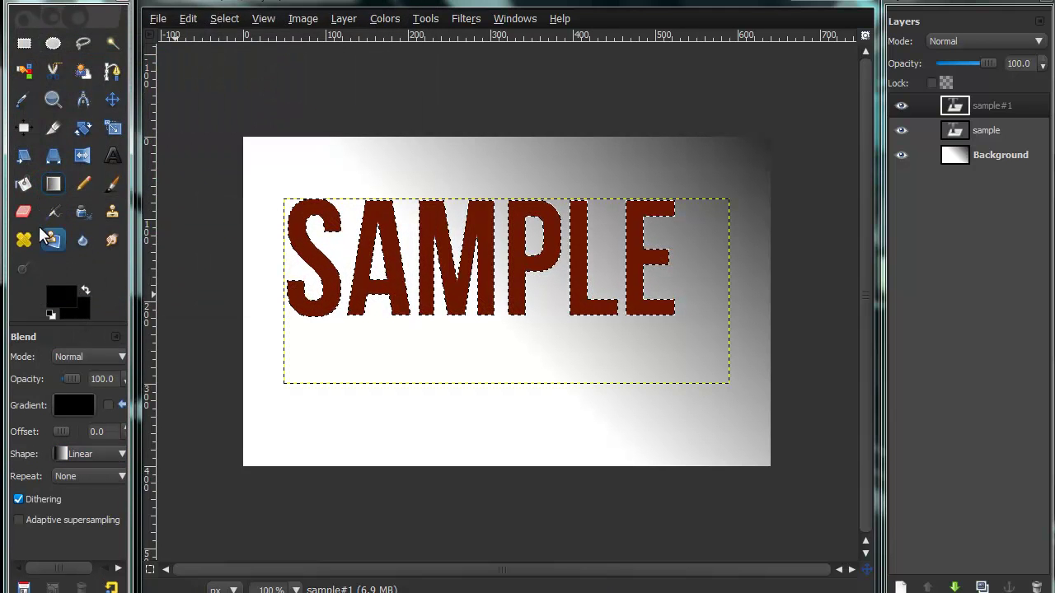
pyautogui.moveTo(280, 252); pyautogui.dragTo(809, 279)
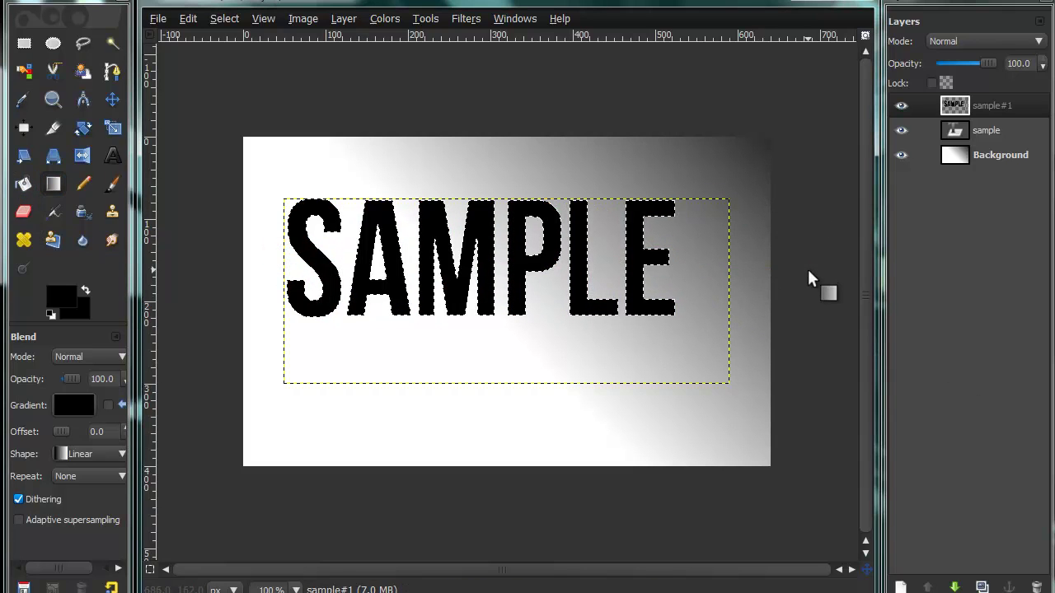
pyautogui.click(112, 104)
pyautogui.moveTo(322, 261); pyautogui.dragTo(367, 401)
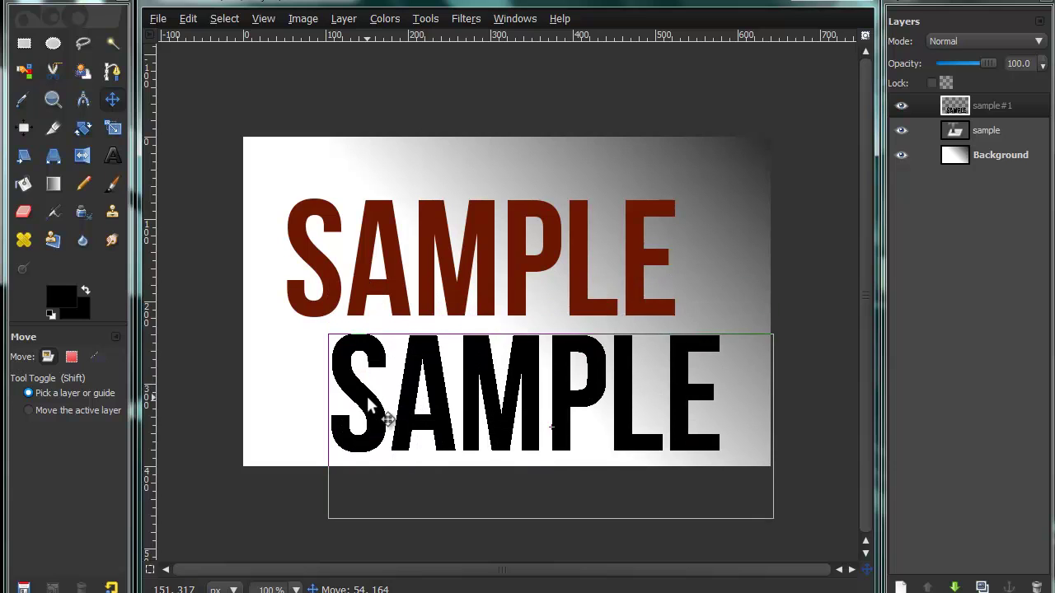
# - Clear the selection and lower sample#1 beneath the sample layer
pyautogui.click(233, 20)
pyautogui.click(238, 55)
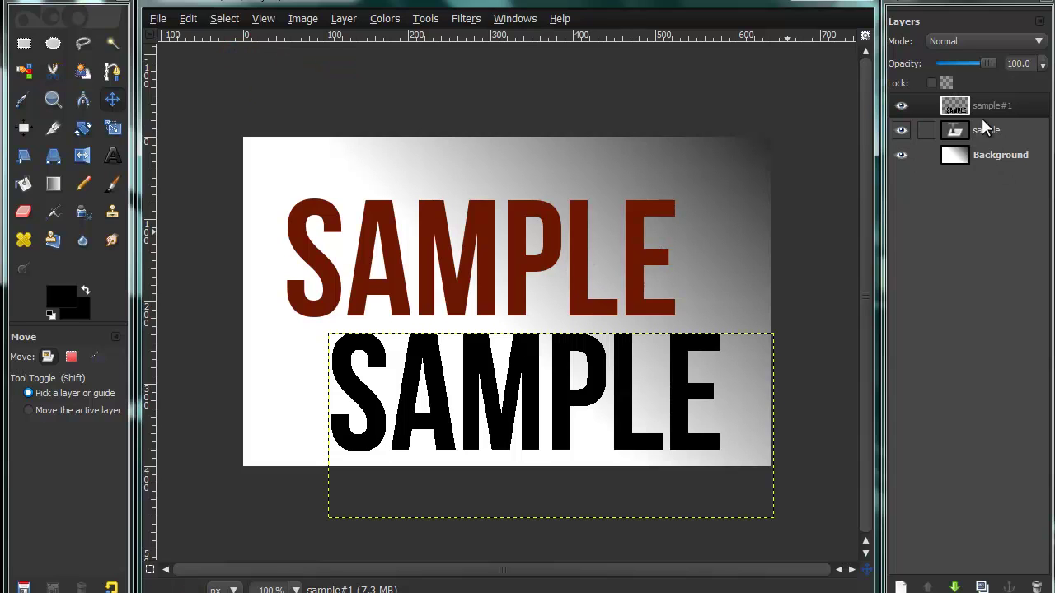
pyautogui.moveTo(979, 112)
pyautogui.mouseDown()
pyautogui.moveTo(985, 142)
pyautogui.moveTo(971, 112)
pyautogui.mouseUp()
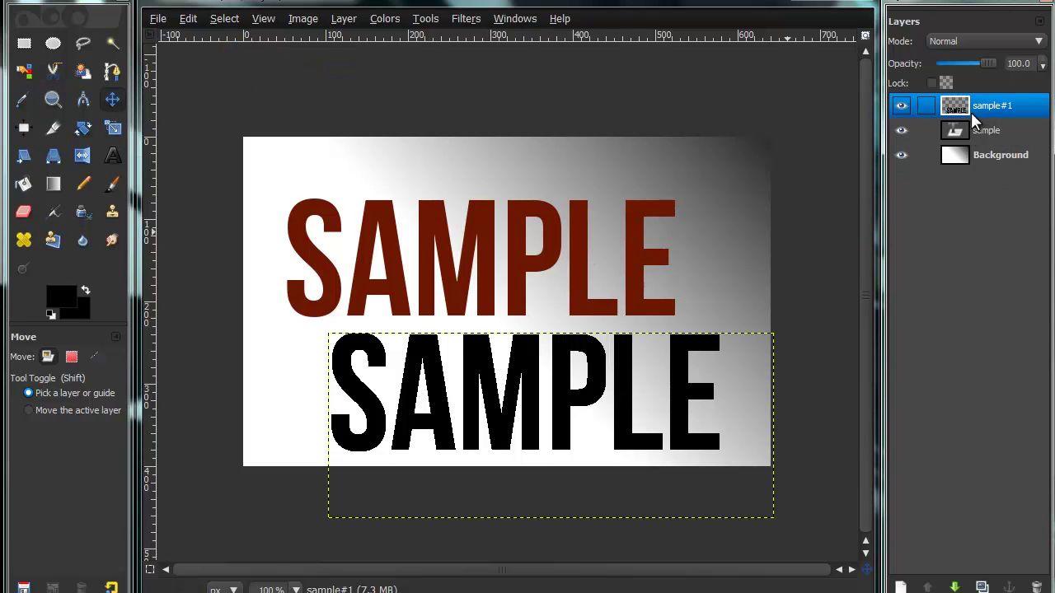
pyautogui.click(954, 586)
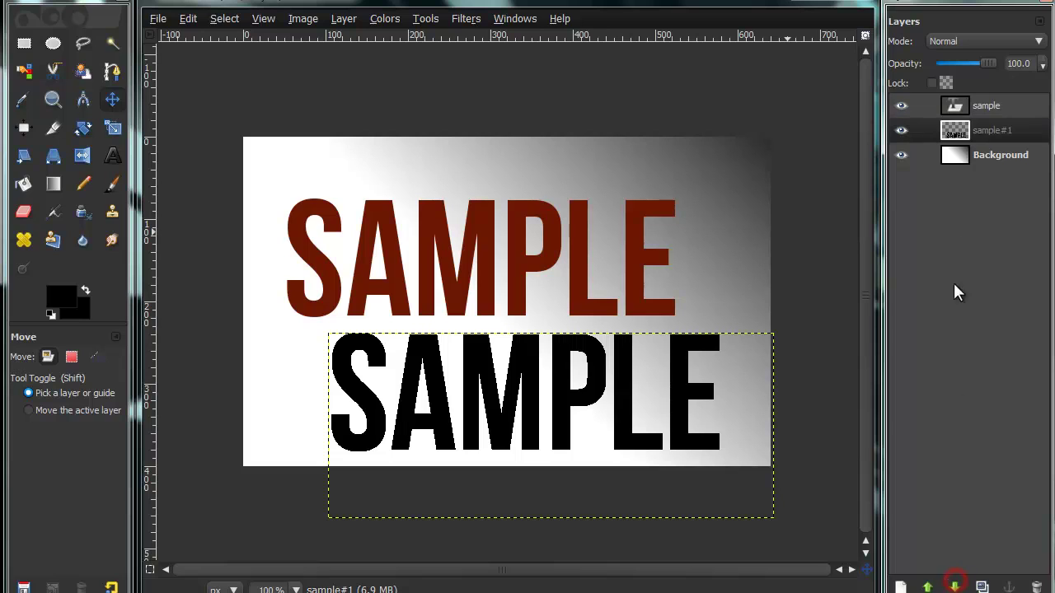
pyautogui.click(951, 133)
pyautogui.click(953, 104)
pyautogui.click(955, 131)
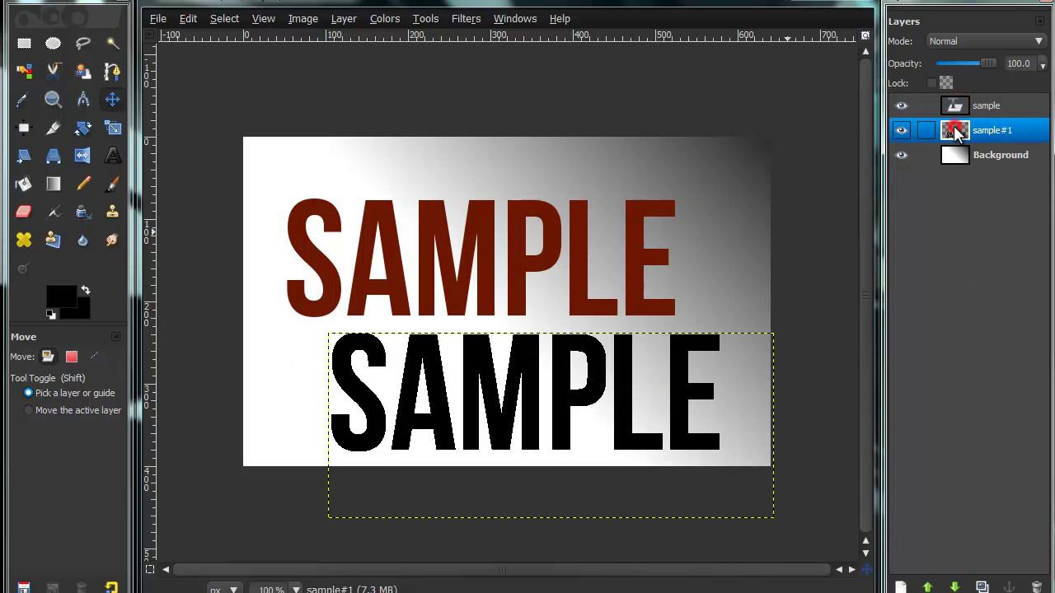
# - Move the black copy behind the red SAMPLE with a slight down-right offset
pyautogui.click(112, 99)
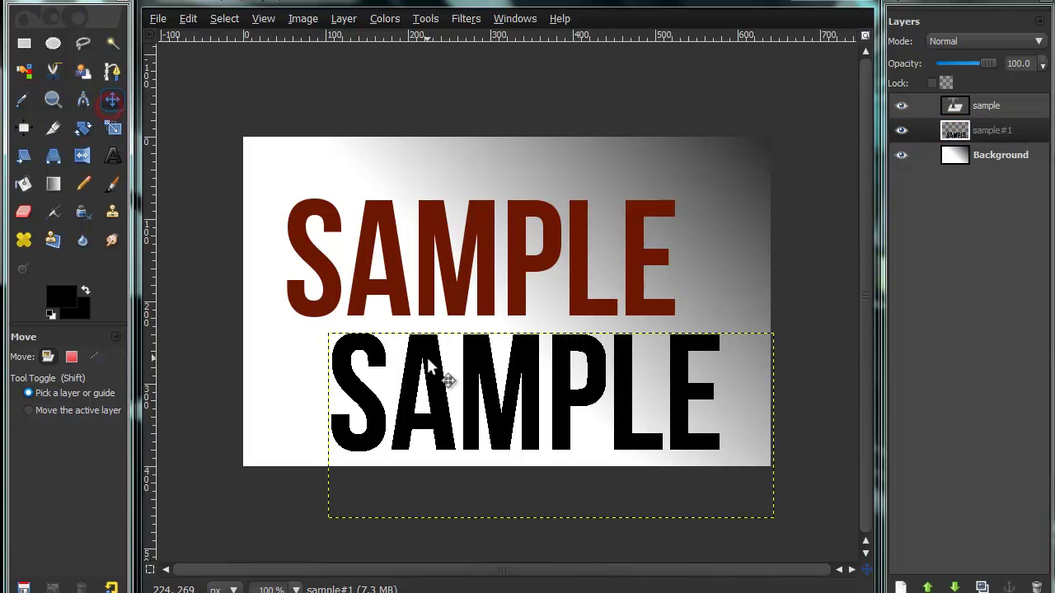
pyautogui.moveTo(428, 351); pyautogui.dragTo(403, 219)
pyautogui.click(971, 124)
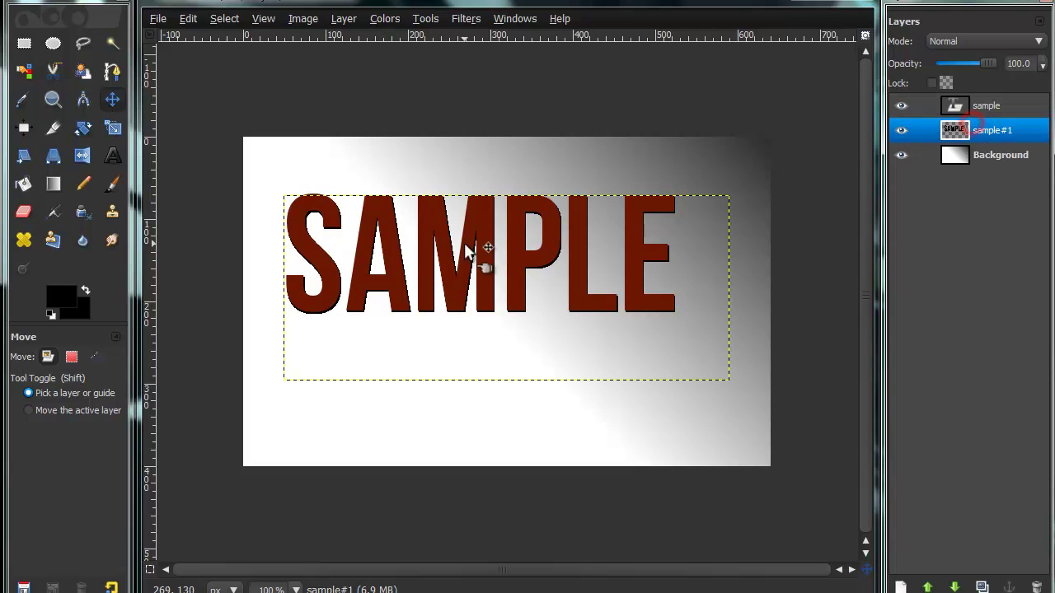
pyautogui.moveTo(362, 321)
pyautogui.mouseDown()
pyautogui.moveTo(360, 313)
pyautogui.moveTo(370, 322)
pyautogui.mouseUp()
pyautogui.hotkey('ctrl', 'z')
pyautogui.hotkey('ctrl', 'z')
pyautogui.hotkey('ctrl', 'z')
pyautogui.hotkey('ctrl', 'z')
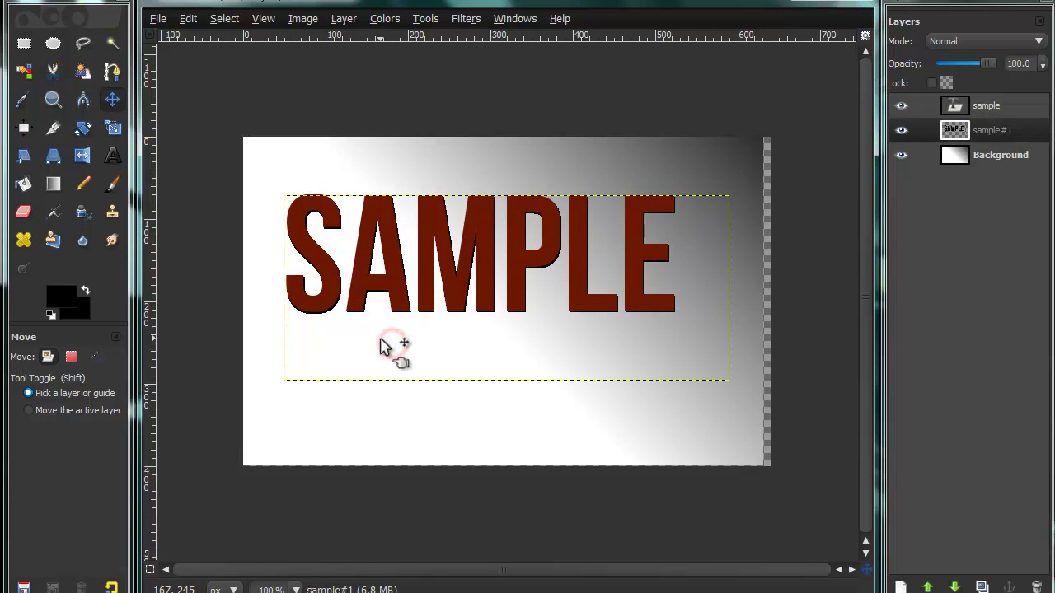
pyautogui.moveTo(410, 350); pyautogui.dragTo(381, 232)
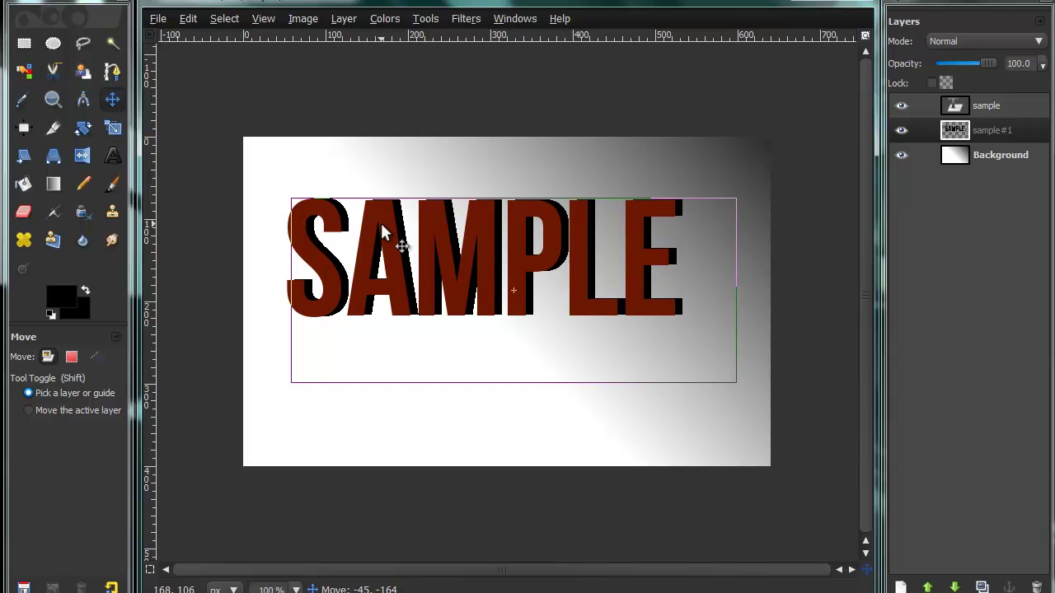
pyautogui.moveTo(381, 226); pyautogui.dragTo(405, 229)
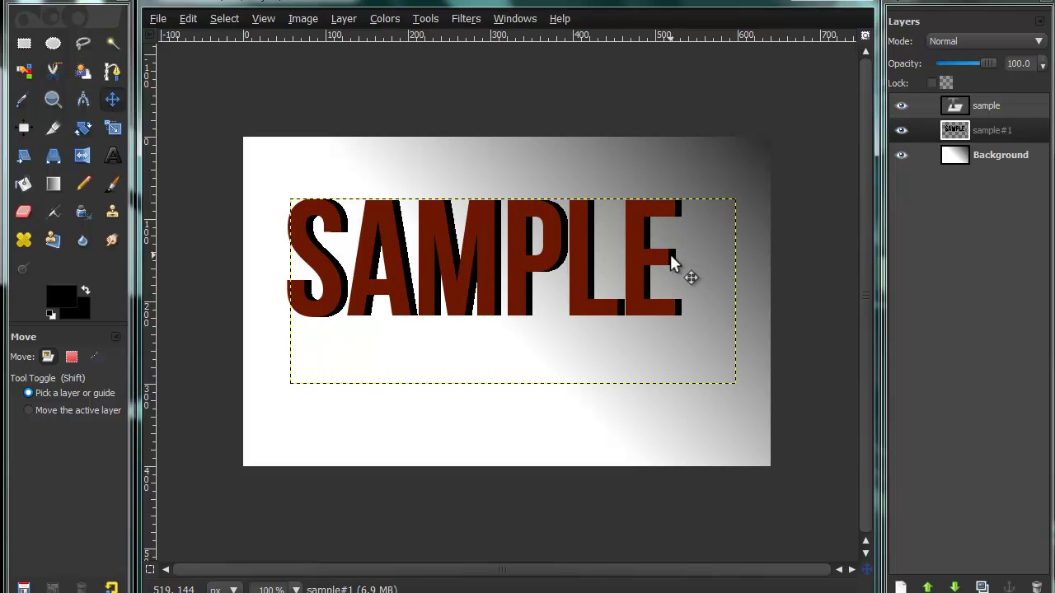
pyautogui.moveTo(670, 255); pyautogui.dragTo(672, 268)
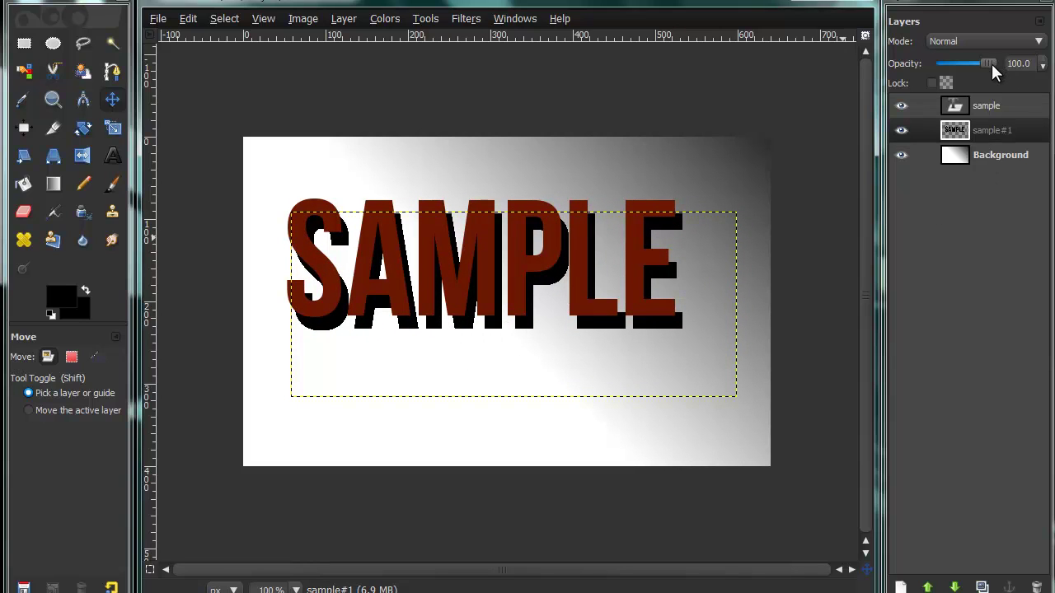
pyautogui.click(979, 133)
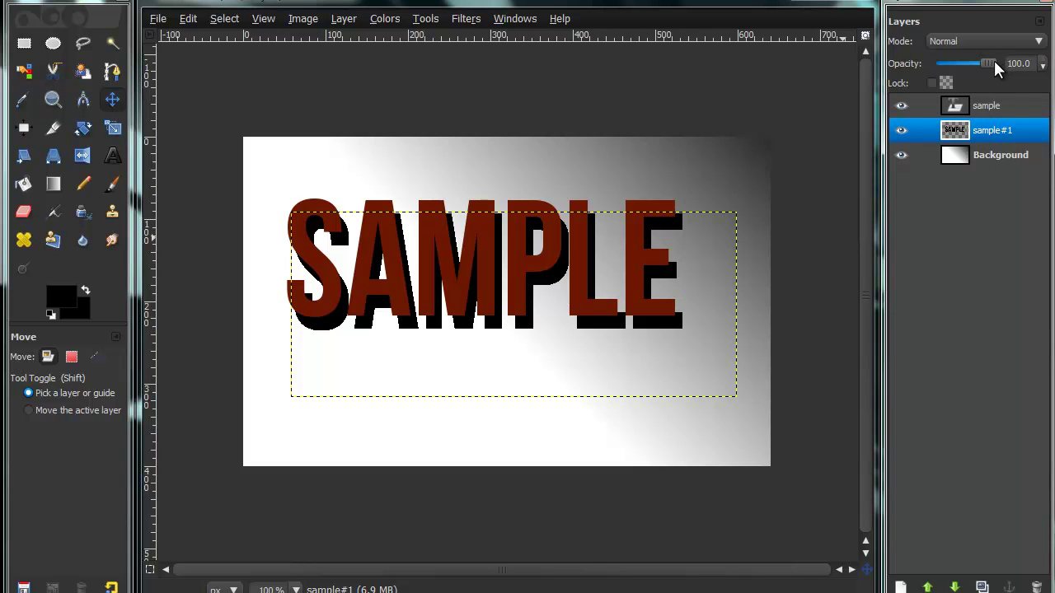
pyautogui.moveTo(986, 60); pyautogui.dragTo(948, 68)
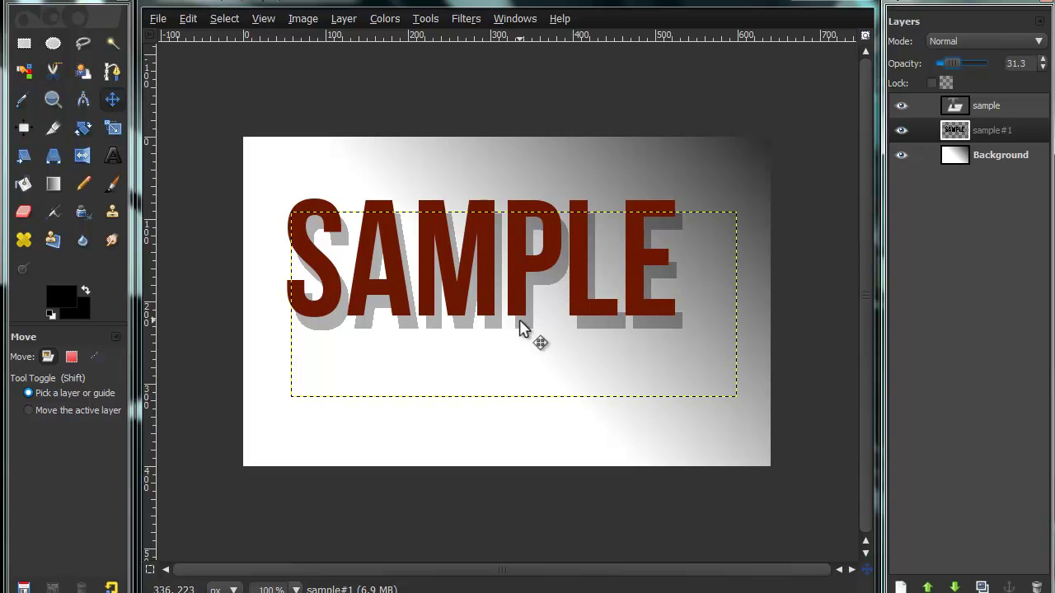
pyautogui.press('alt')
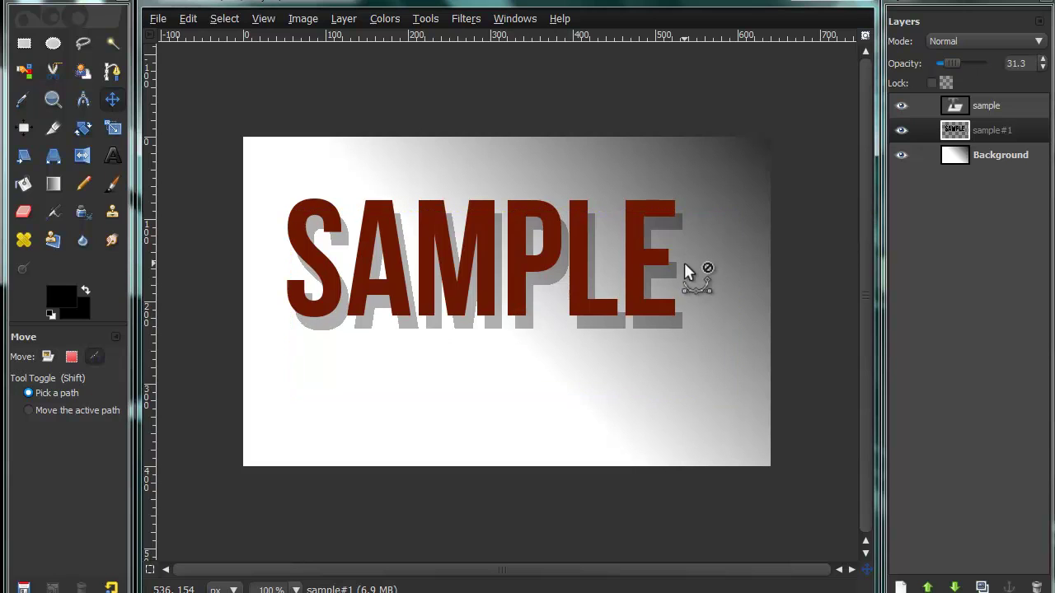
pyautogui.hotkey('ctrl', 'z')
pyautogui.hotkey('ctrl', 'z')
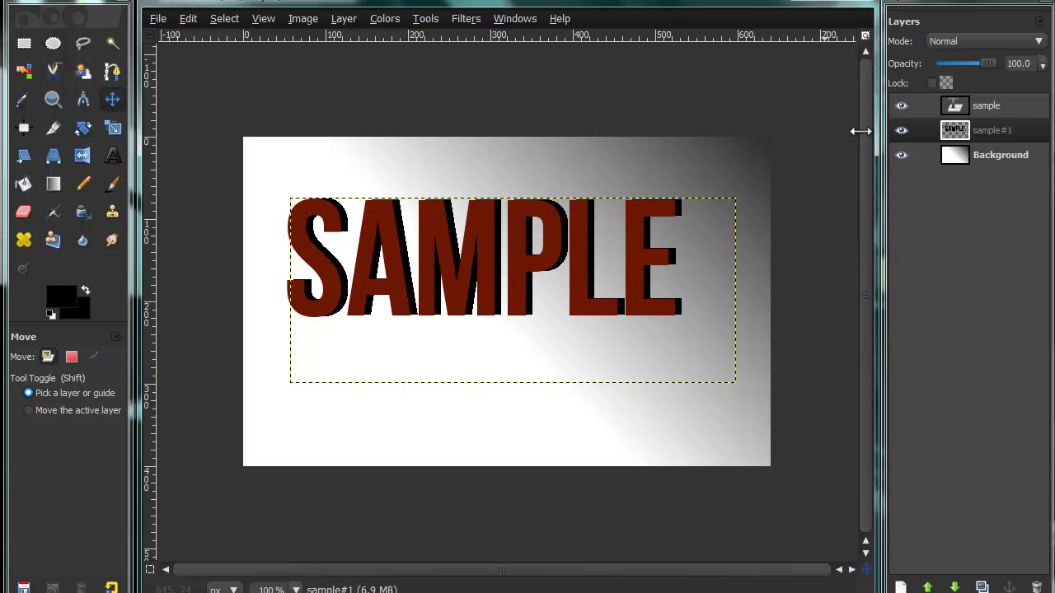
# - Delete the black sample#1 edge layer and make the sample layer active
pyautogui.rightClick(957, 128)
pyautogui.click(856, 261)
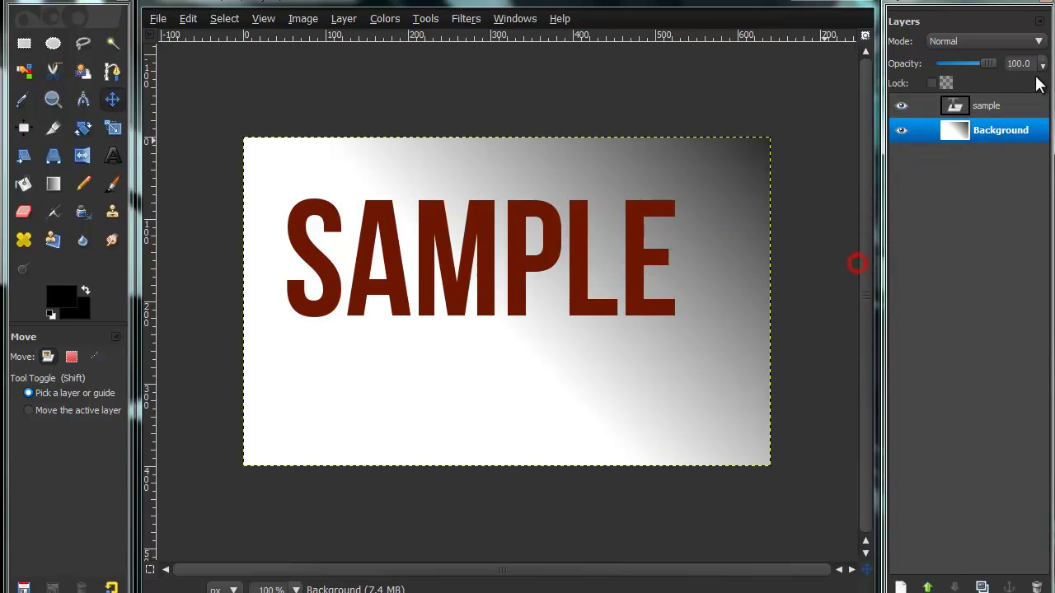
pyautogui.click(1000, 110)
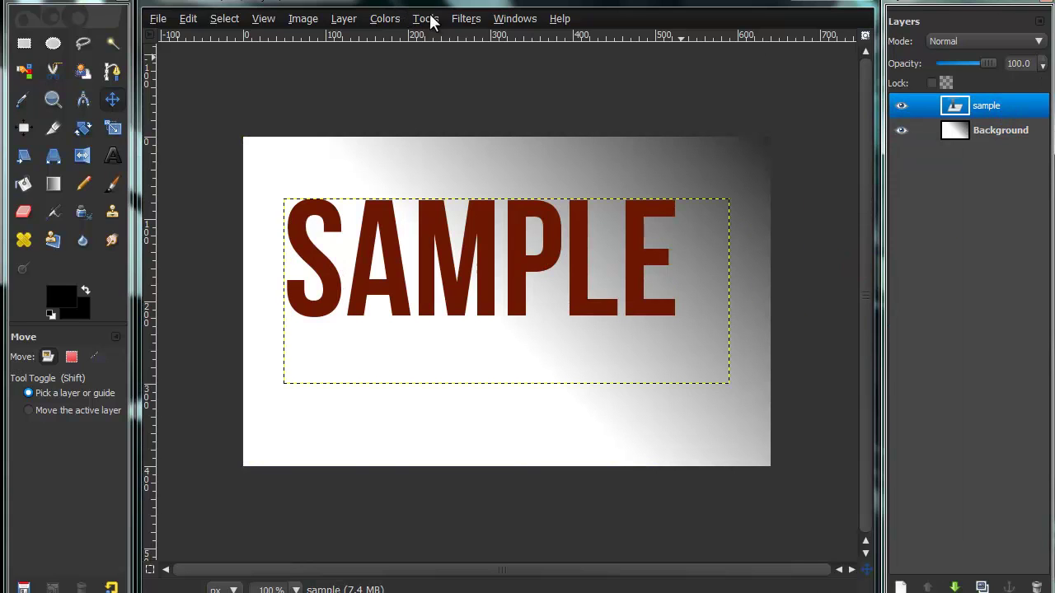
# - Apply a Drop Shadow (offset 8×8, blur 15, opacity 80) with Allow resizing unchecked
pyautogui.click(465, 18)
pyautogui.moveTo(507, 154)
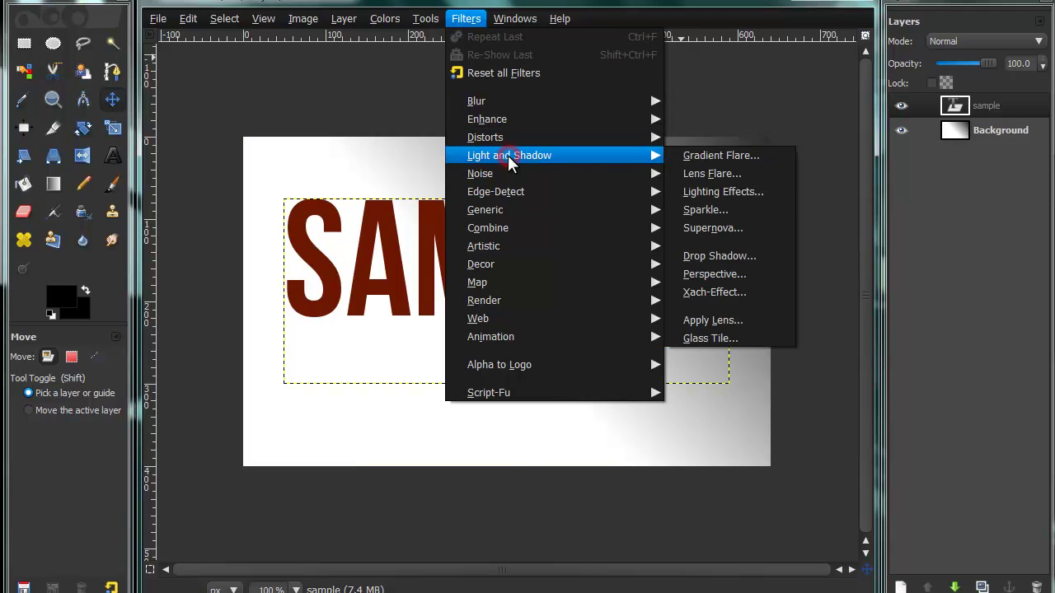
pyautogui.click(722, 255)
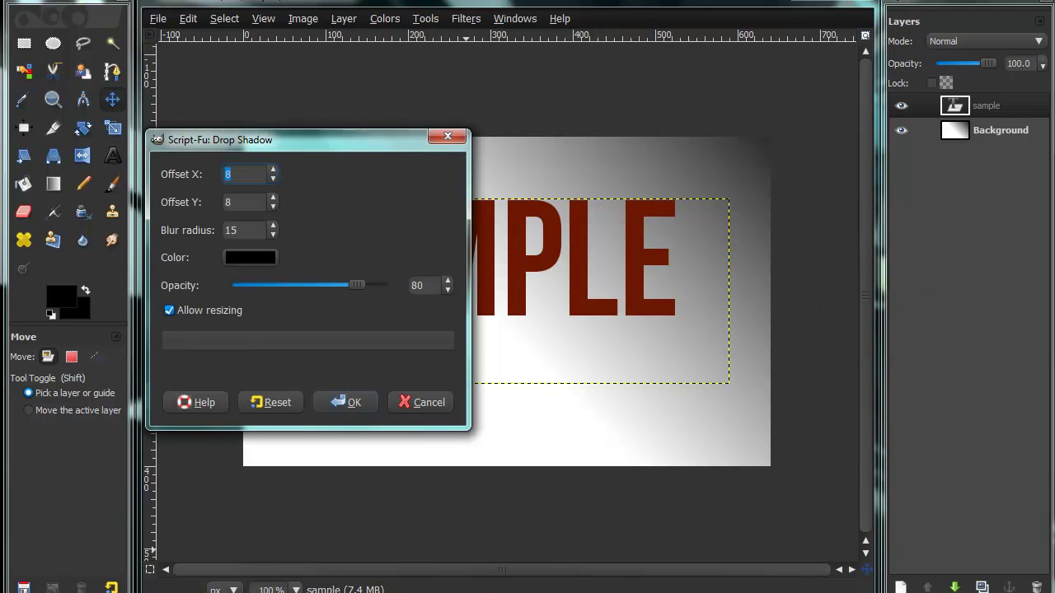
pyautogui.click(170, 311)
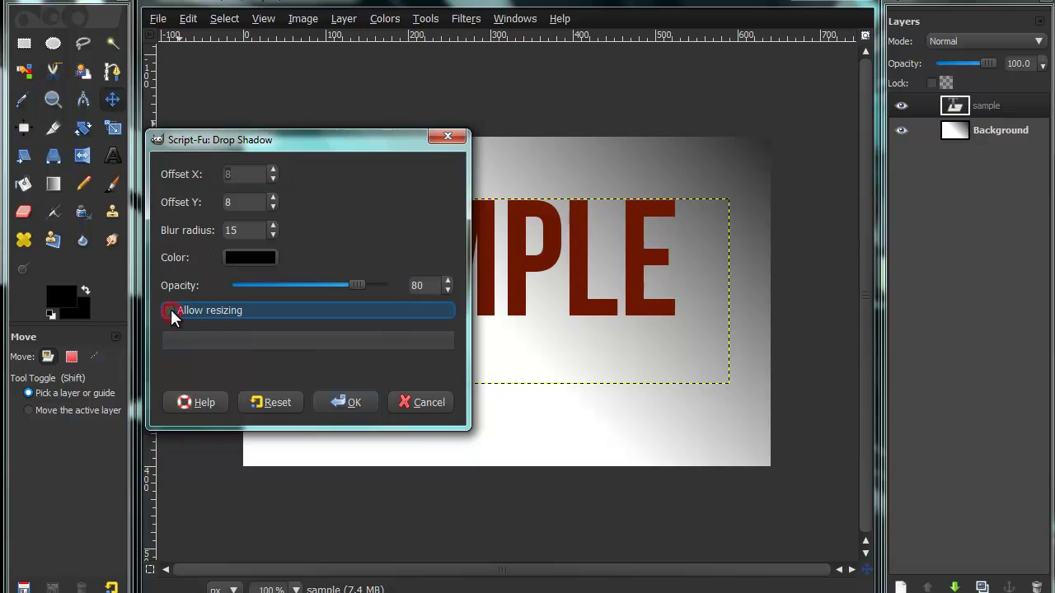
pyautogui.click(352, 285)
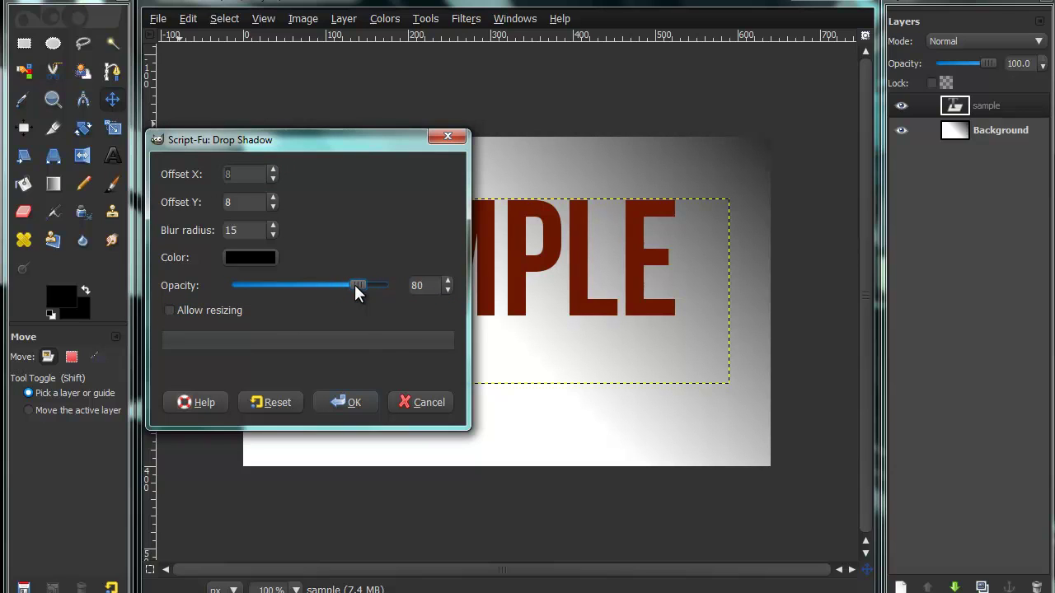
pyautogui.click(342, 404)
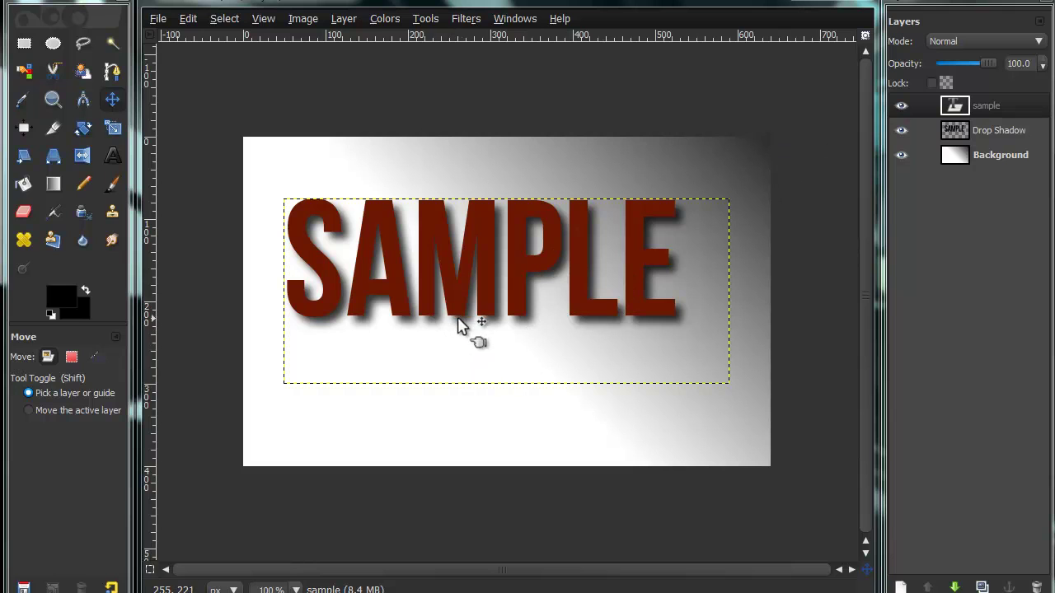
# - Nudge the Drop Shadow layer a few pixels down-right, then slightly back up-left
pyautogui.moveTo(458, 319)
pyautogui.mouseDown()
pyautogui.moveTo(464, 365)
pyautogui.moveTo(516, 360)
pyautogui.moveTo(504, 426)
pyautogui.moveTo(466, 327)
pyautogui.mouseUp()
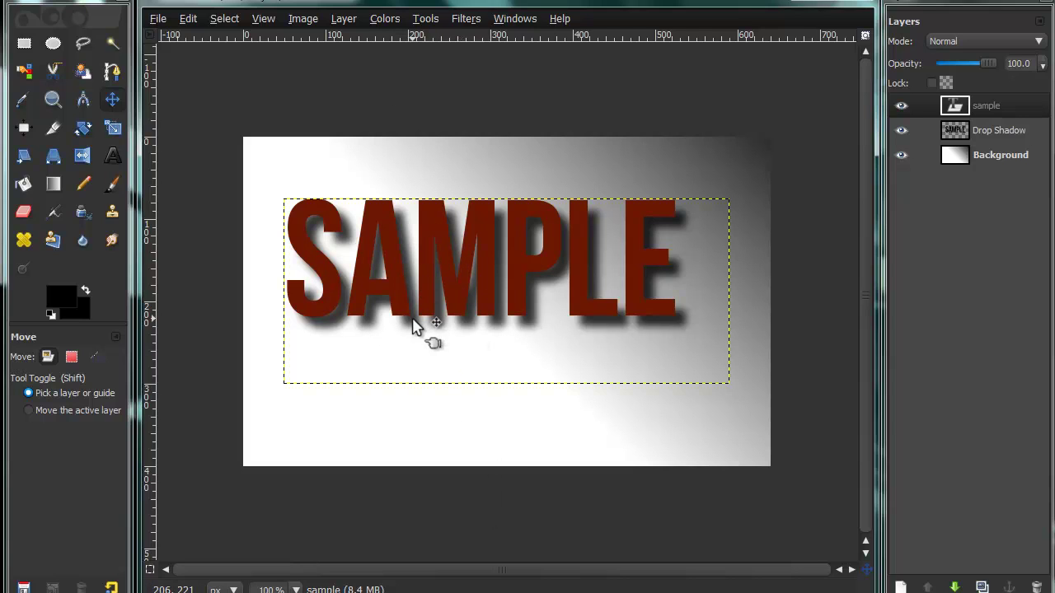
pyautogui.moveTo(412, 320); pyautogui.dragTo(409, 317)
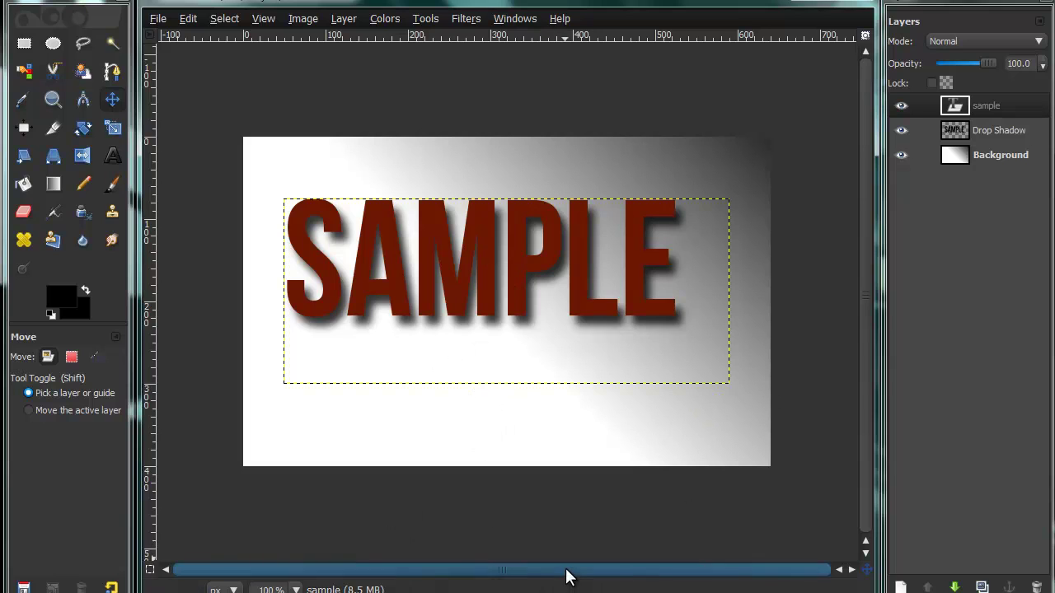
pyautogui.moveTo(582, 570); pyautogui.dragTo(668, 544)
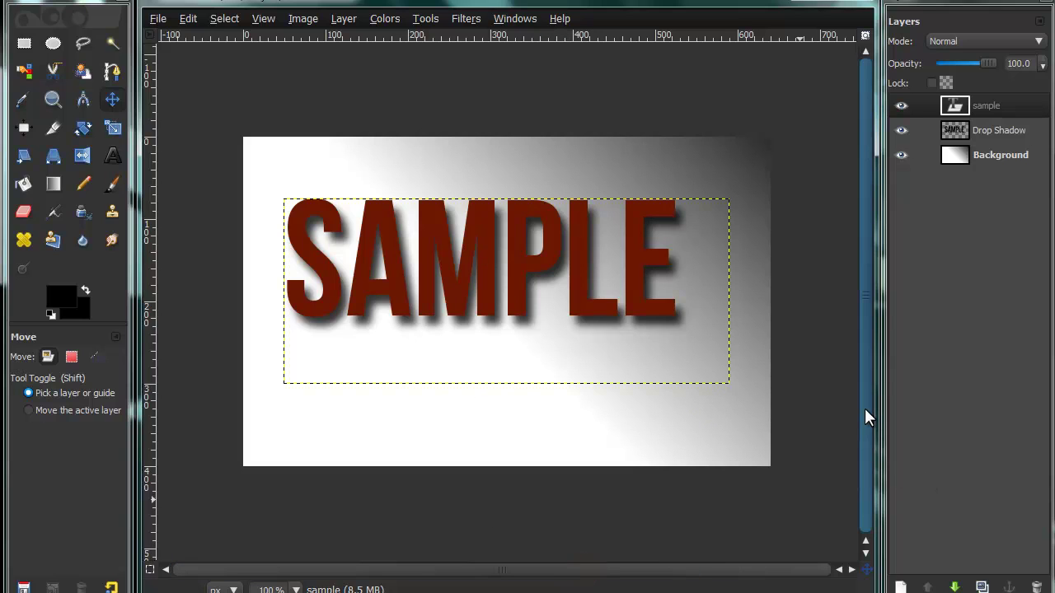
pyautogui.moveTo(869, 410)
pyautogui.mouseDown()
pyautogui.moveTo(869, 515)
pyautogui.moveTo(859, 66)
pyautogui.moveTo(565, 129)
pyautogui.mouseUp()
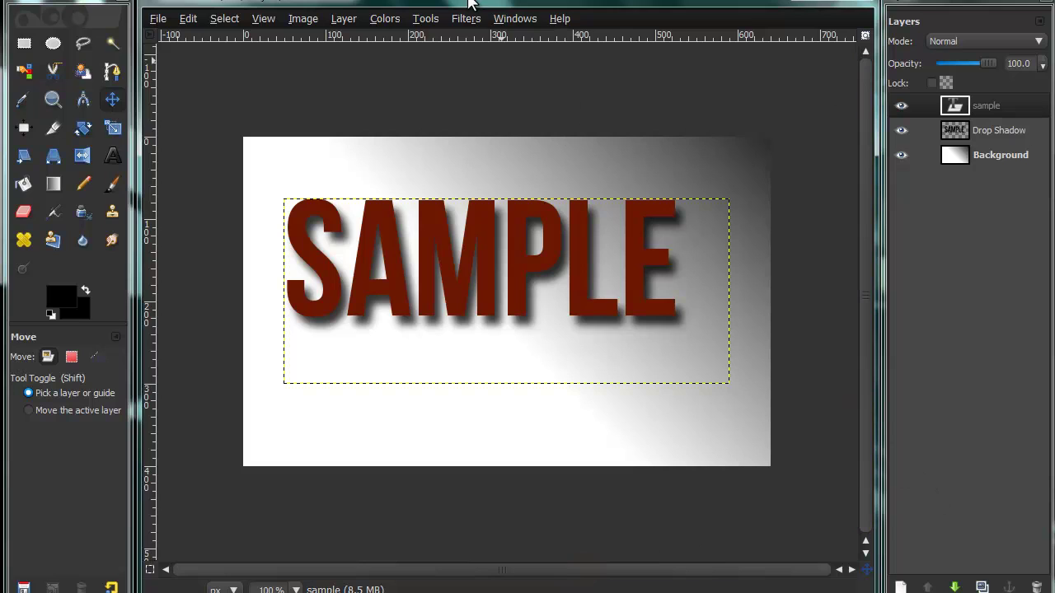